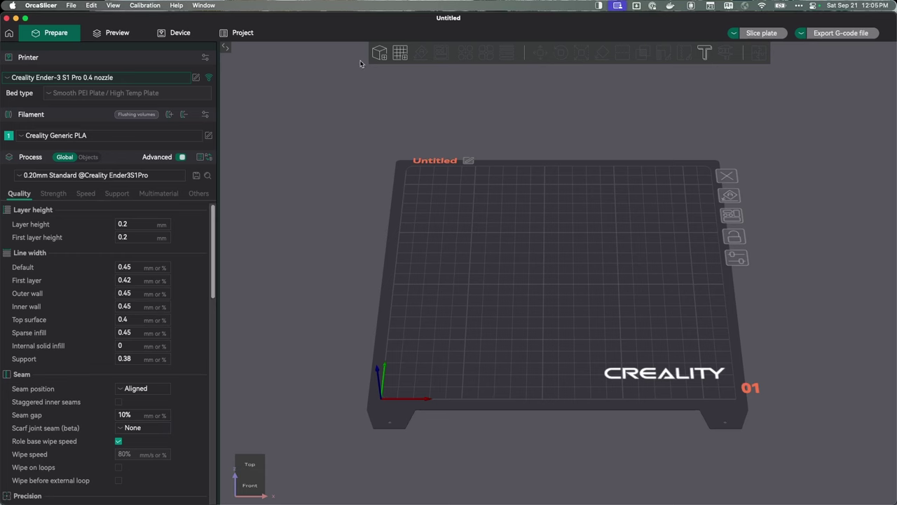
Step: Browse the Calibration menu, then bring up the Help menu with Setup Wizard ready
click(144, 6)
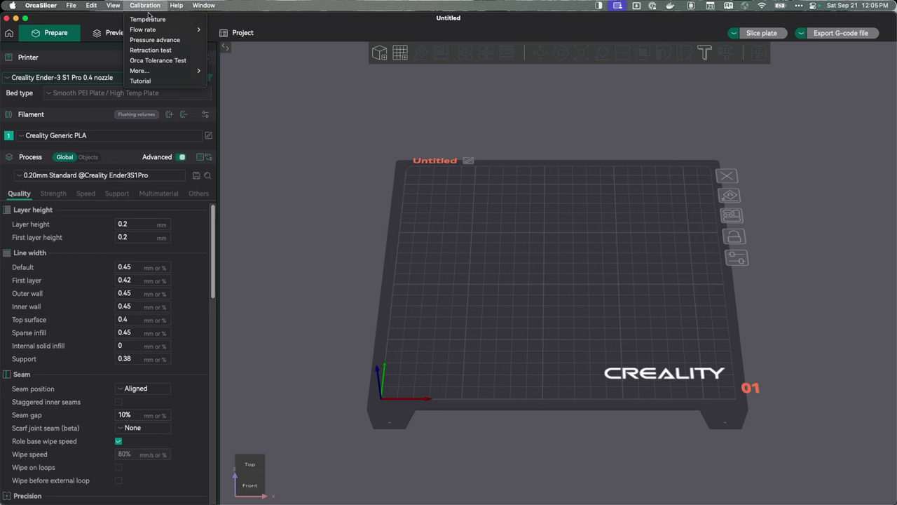
mouse_move(187, 6)
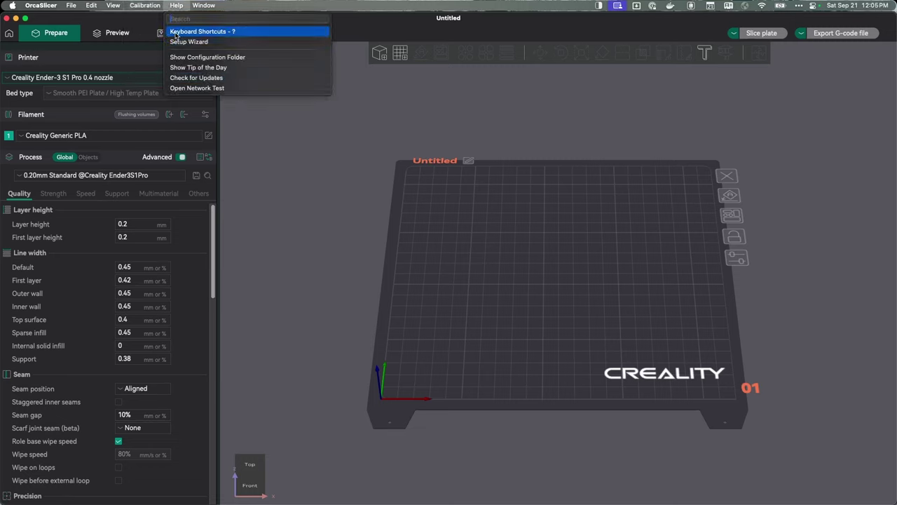
Step: Launch the Setup Wizard, keep North America as region, and search printers for 'creality'
click(199, 42)
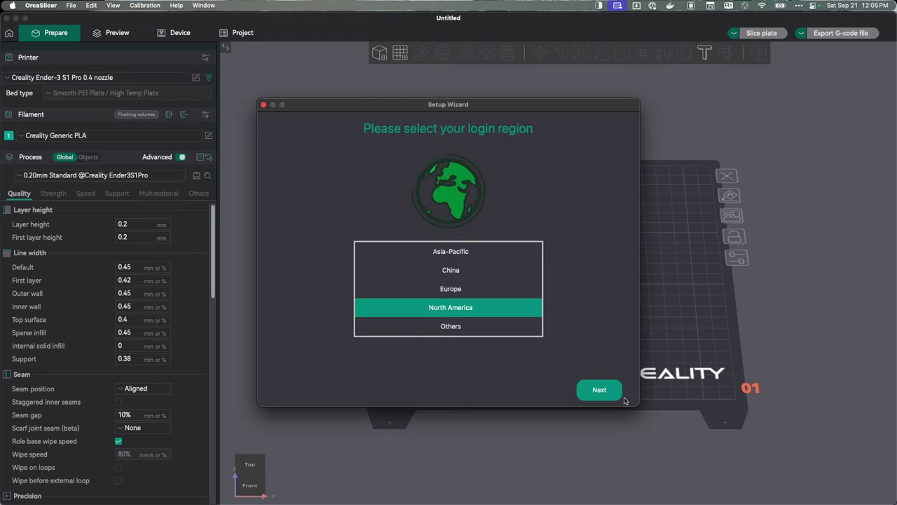
click(617, 395)
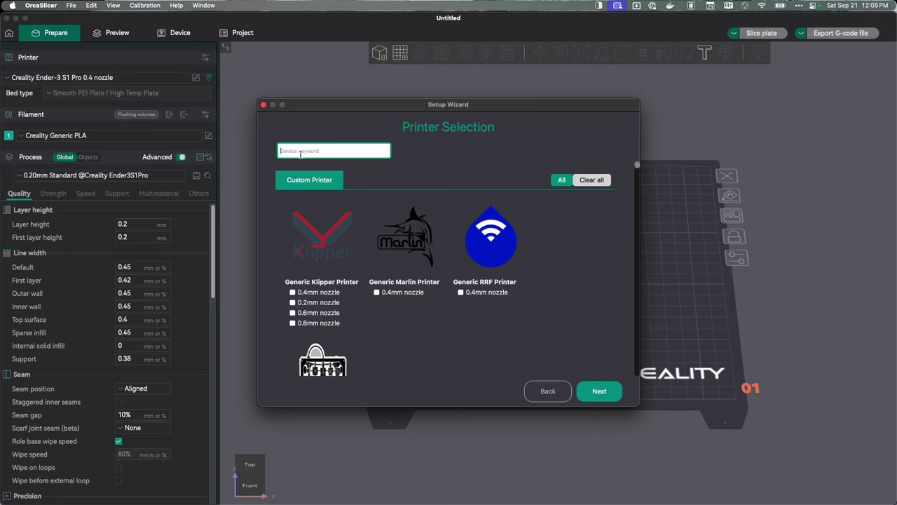
text(Ener 3 s1)
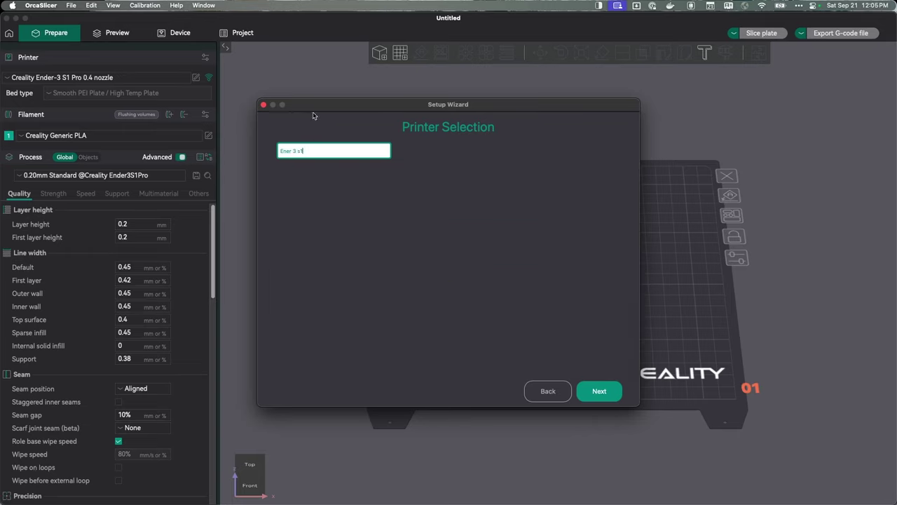
drag(315, 154, 241, 149)
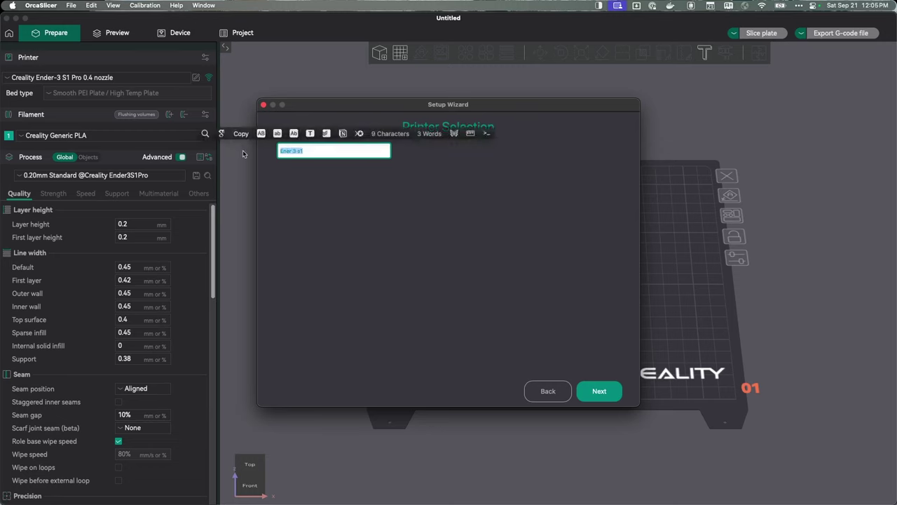
text(creality)
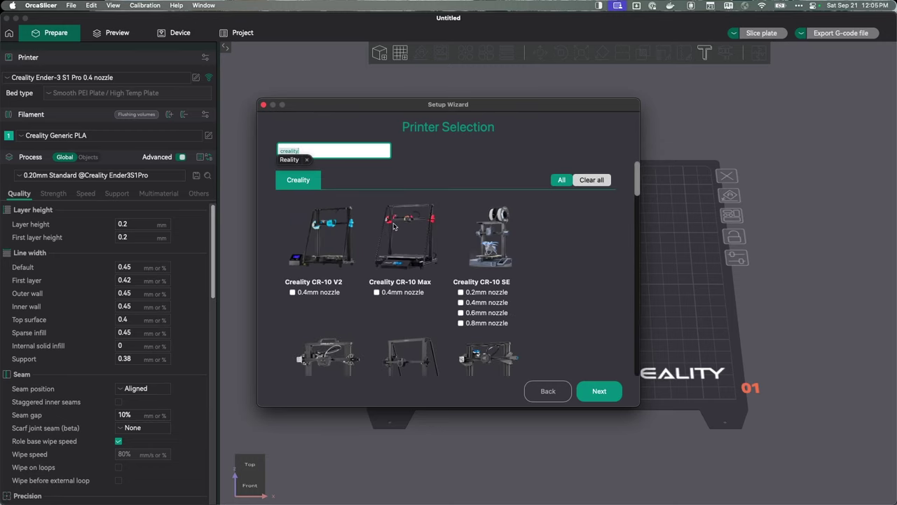
scroll(394, 229, down, 5)
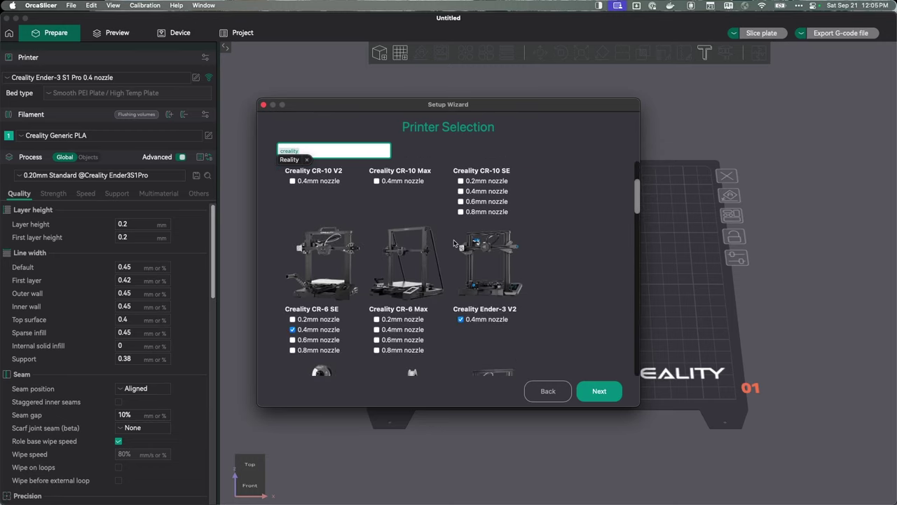
scroll(454, 243, down, 6)
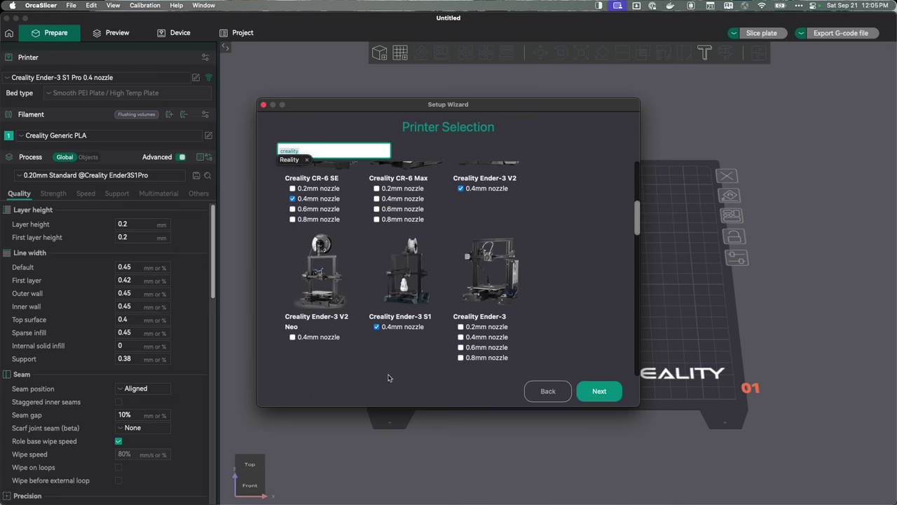
scroll(384, 312, down, 2)
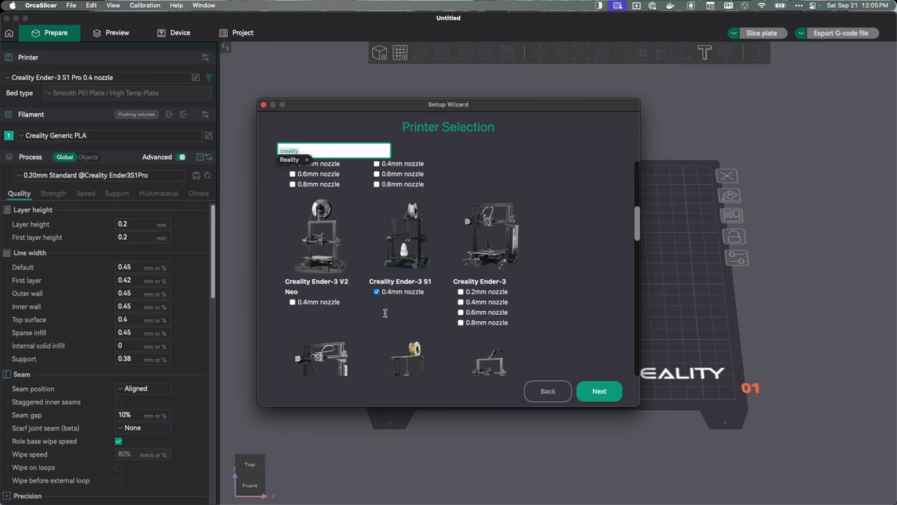
Step: Confirm the Ender-3 S1 0.4mm printer choice, leave Stealth Mode off, and finish the wizard
click(600, 390)
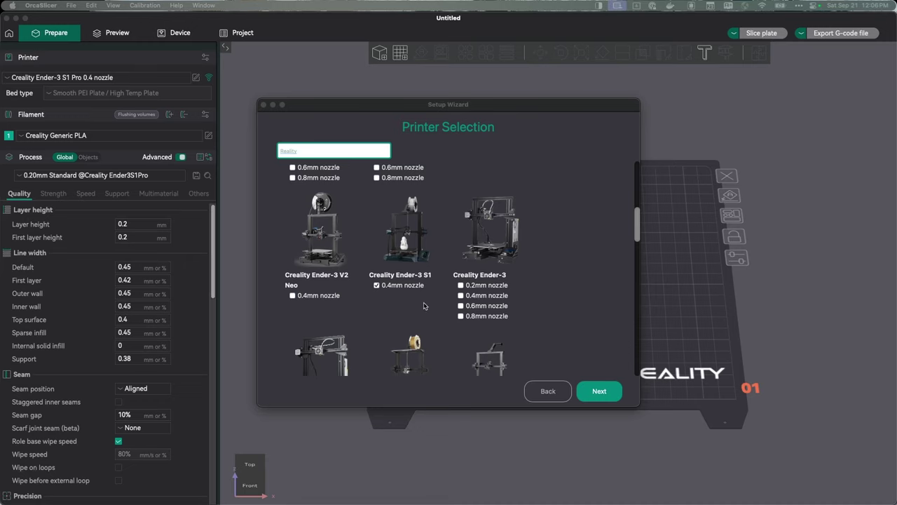
click(596, 391)
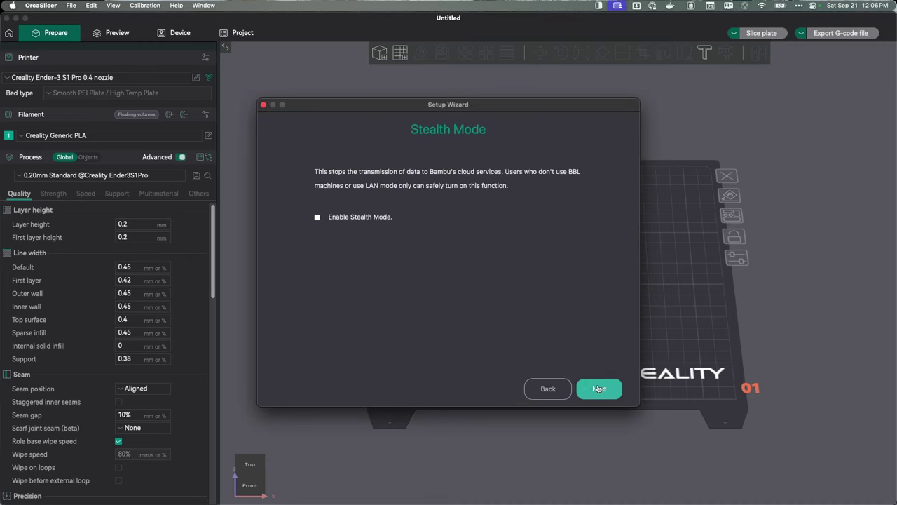
click(574, 390)
click(582, 391)
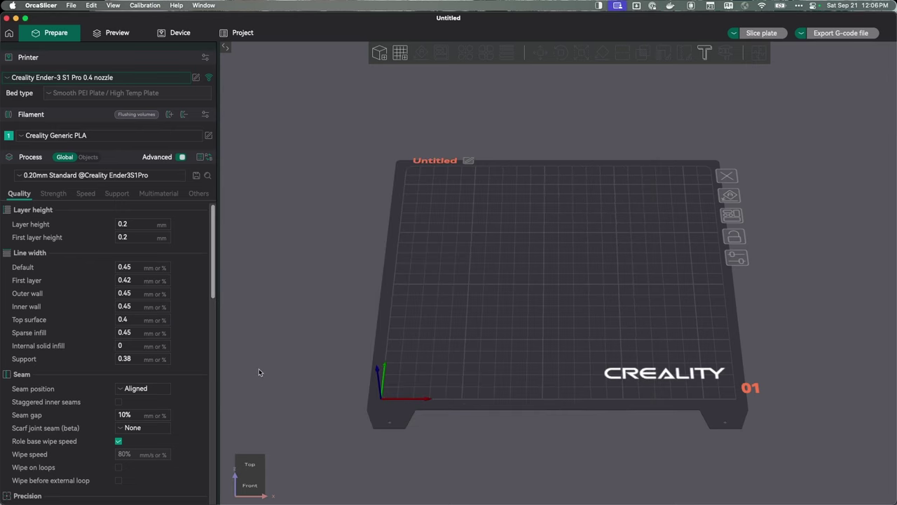
Step: Review the printer preset list, keeping Creality Ender-3 S1 Pro 0.4 nozzle selected
click(182, 77)
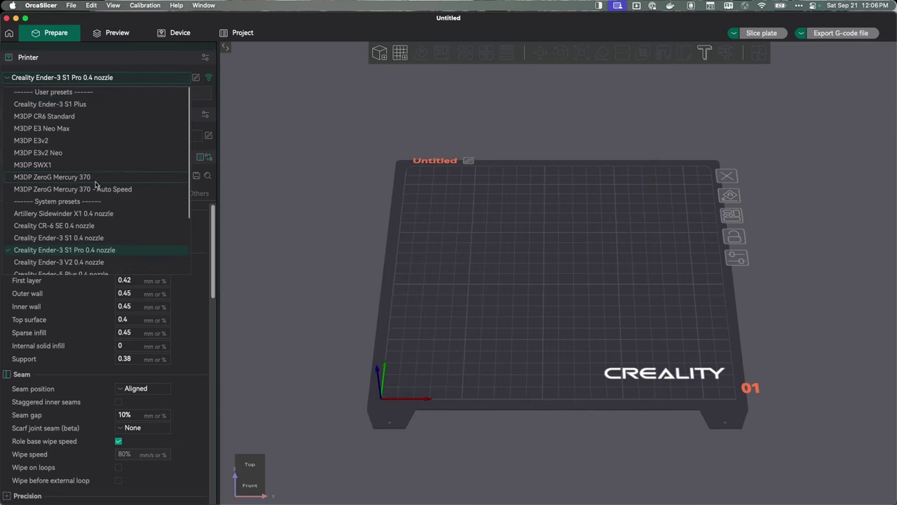
click(84, 253)
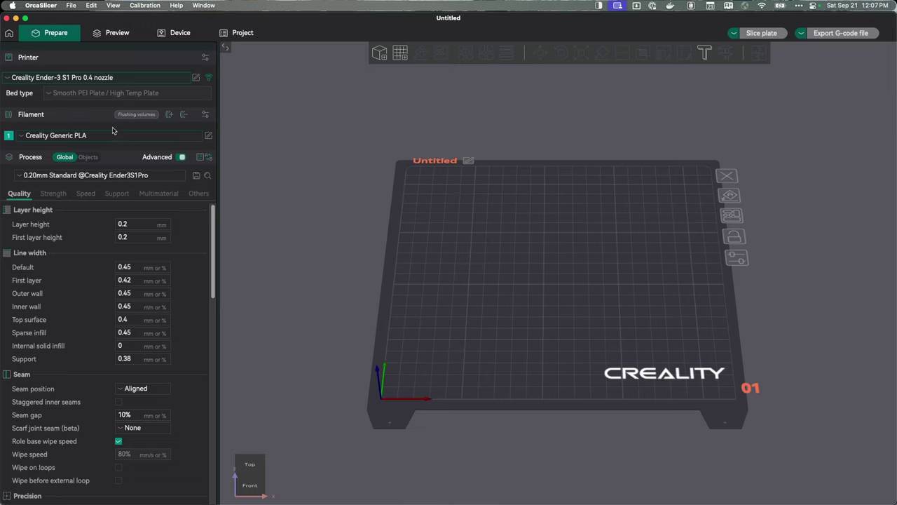
click(152, 78)
click(152, 77)
Step: Set the printer's G-code flavor to Marlin 2 in Basic information
click(196, 78)
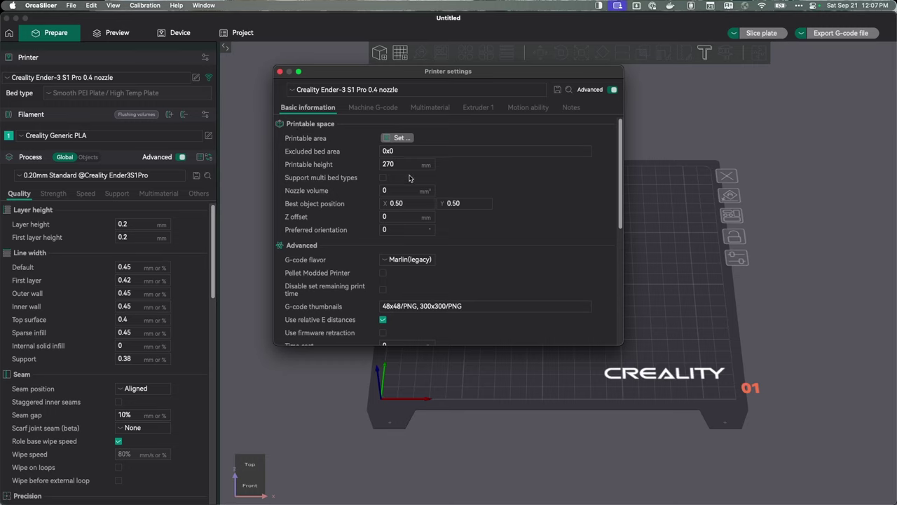
scroll(466, 219, down, 1)
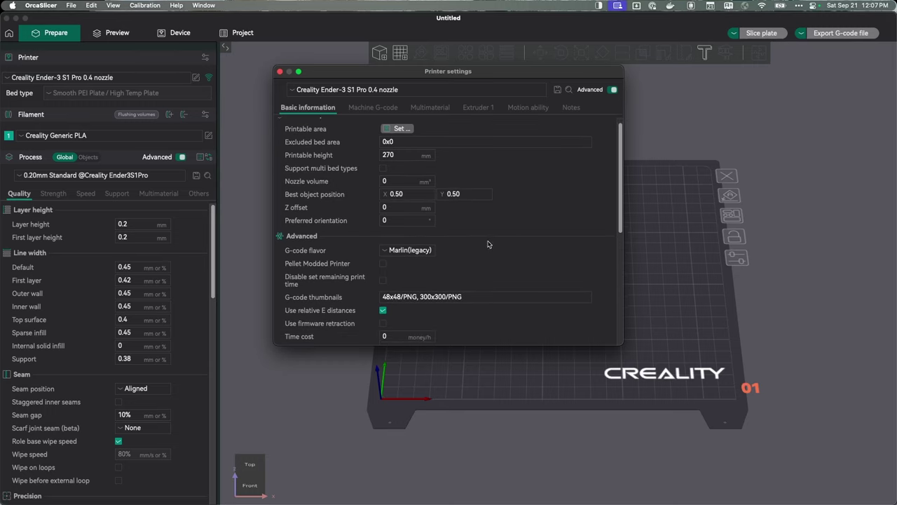
scroll(489, 244, down, 1)
scroll(526, 232, down, 12)
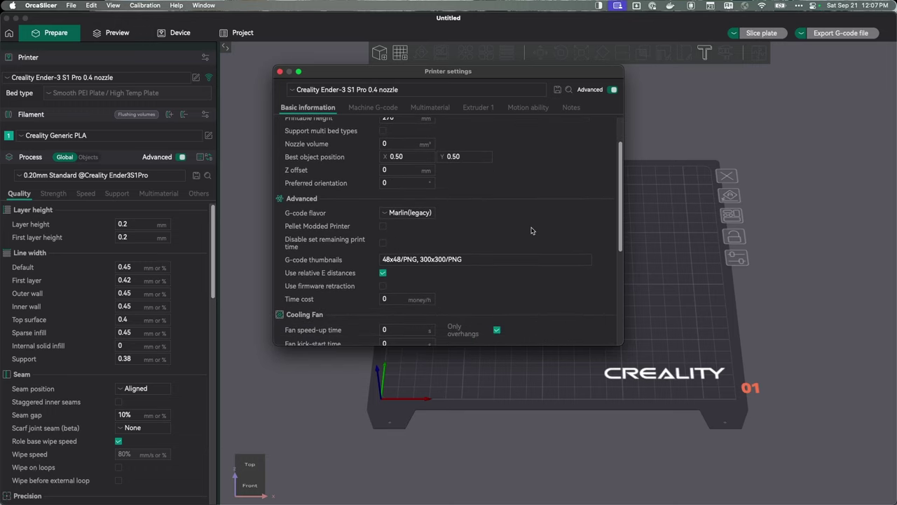
scroll(525, 232, up, 10)
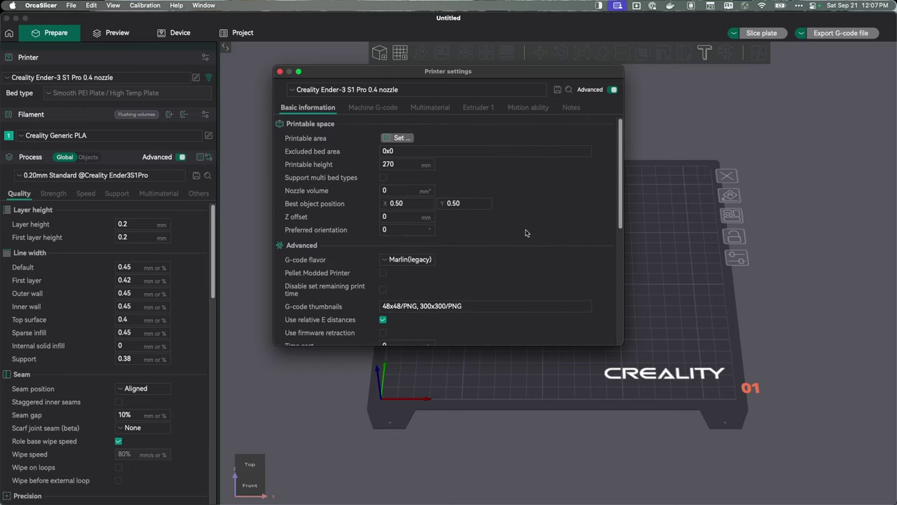
click(385, 261)
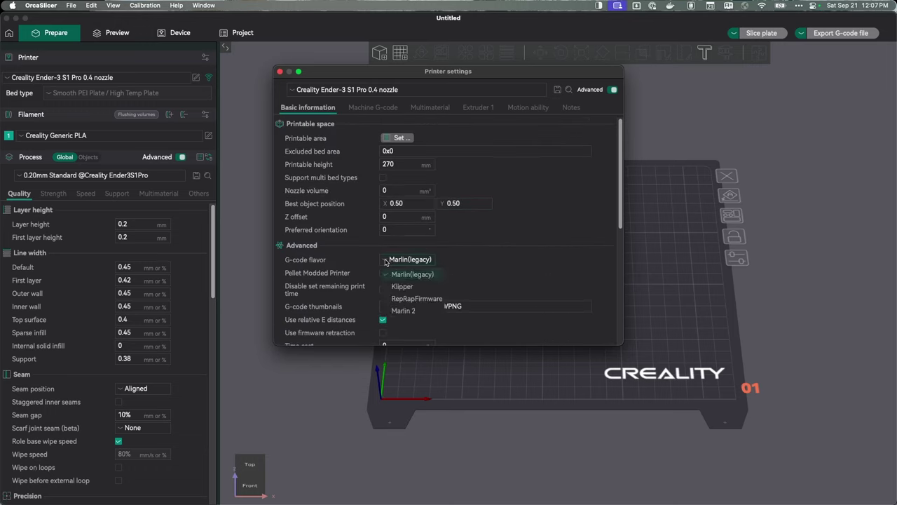
click(406, 310)
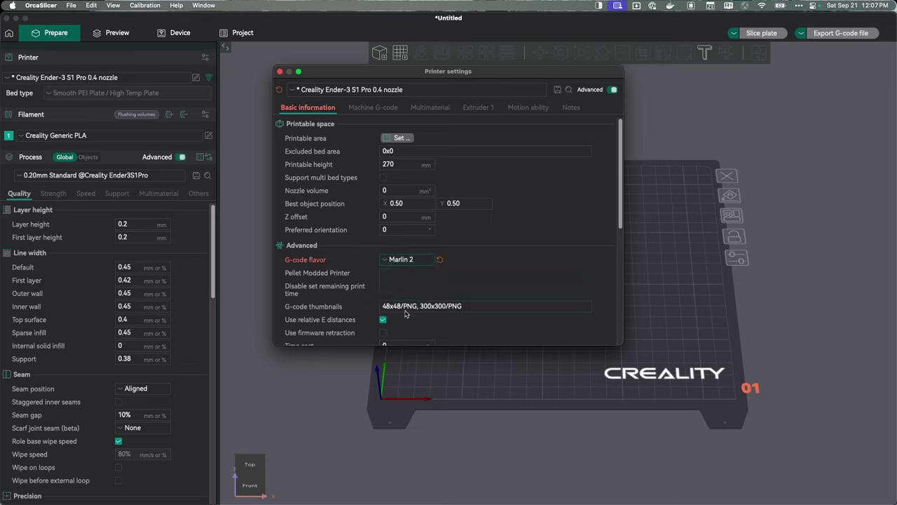
Step: Set the nozzle type to Hardened steel
scroll(455, 263, down, 3)
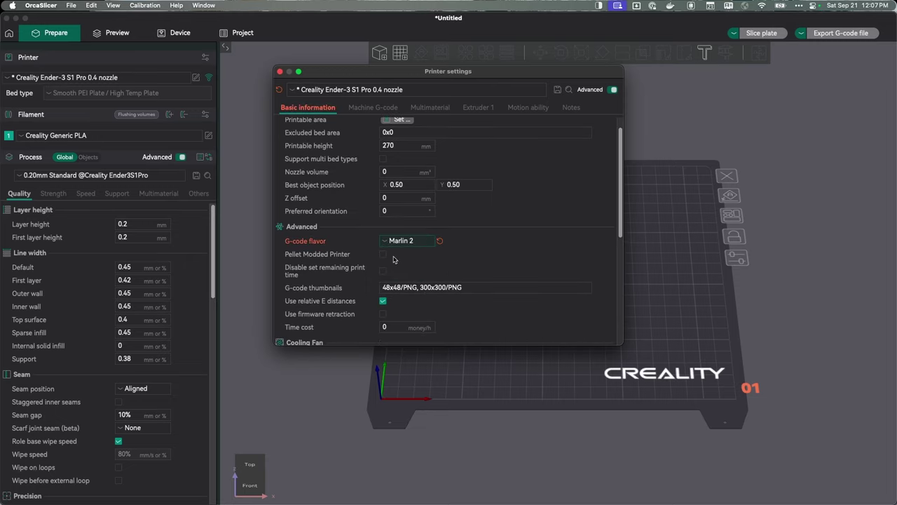
scroll(404, 290, down, 4)
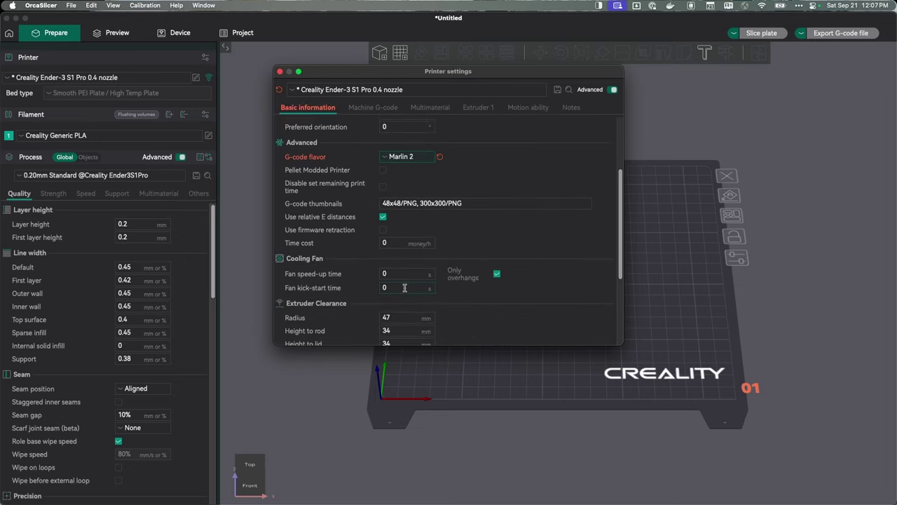
scroll(413, 260, down, 1)
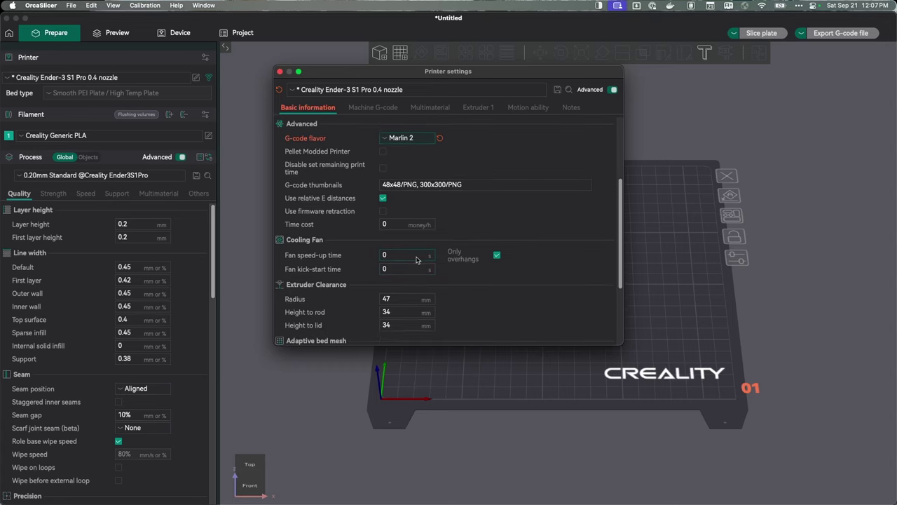
scroll(416, 260, down, 5)
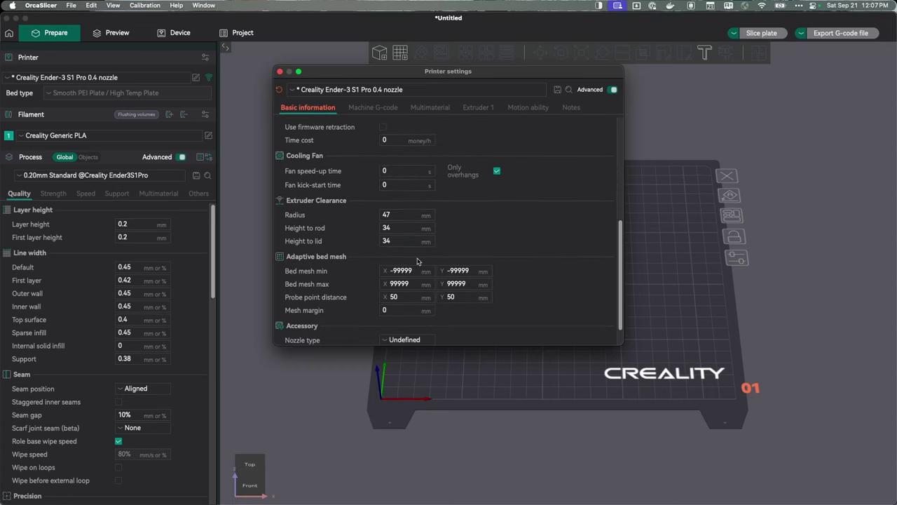
scroll(414, 273, down, 2)
click(387, 312)
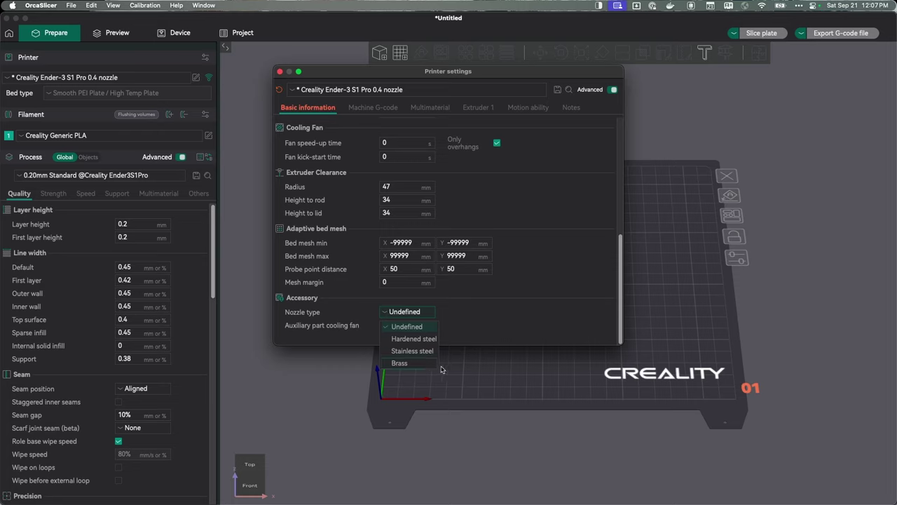
click(412, 339)
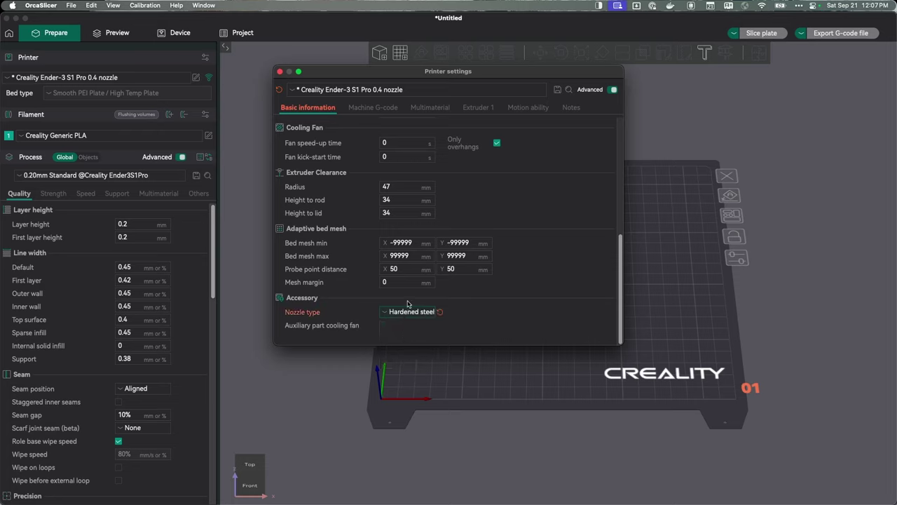
scroll(359, 178, up, 1)
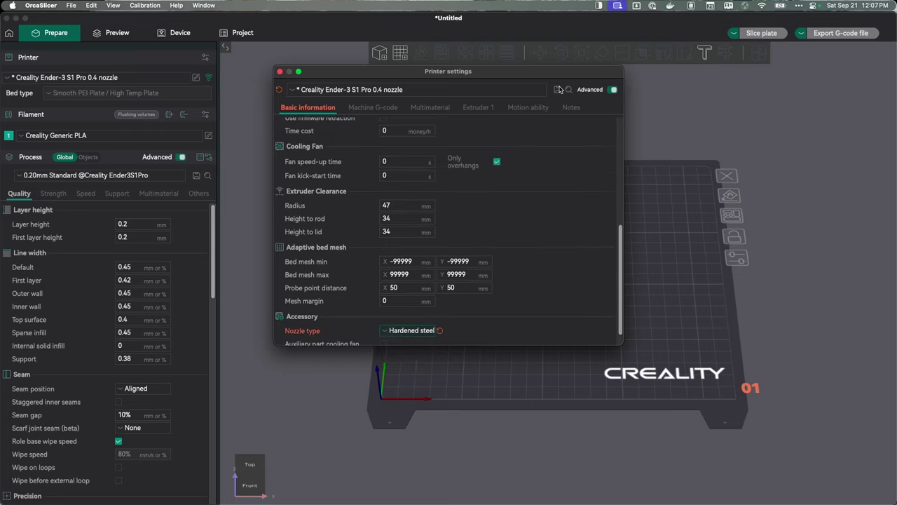
Step: Save the printer profile as the user preset 'M3DP Ender 3 S1'
click(557, 89)
key(super+a)
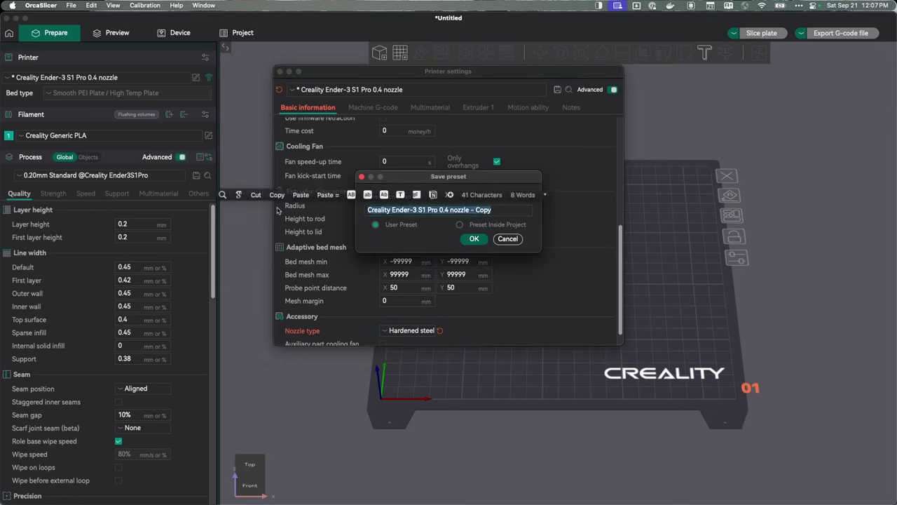
text(M)
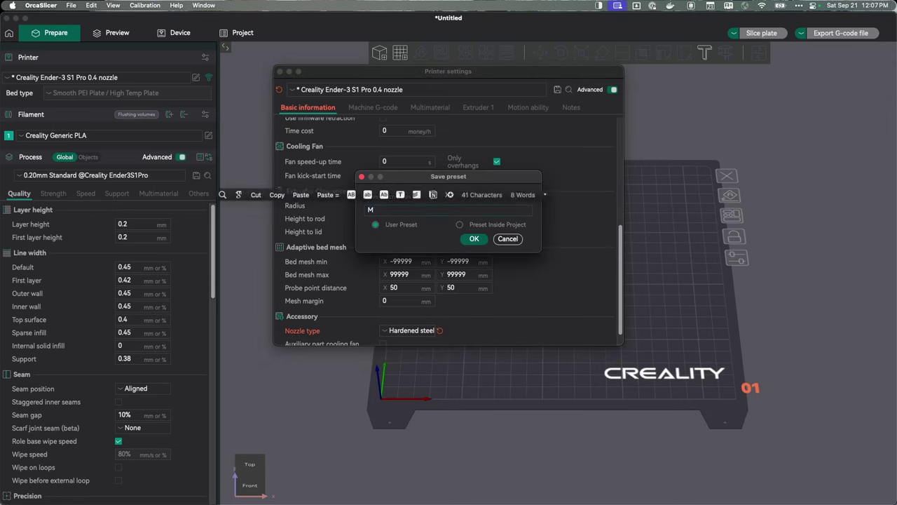
text(3Dp Ender 3 S1)
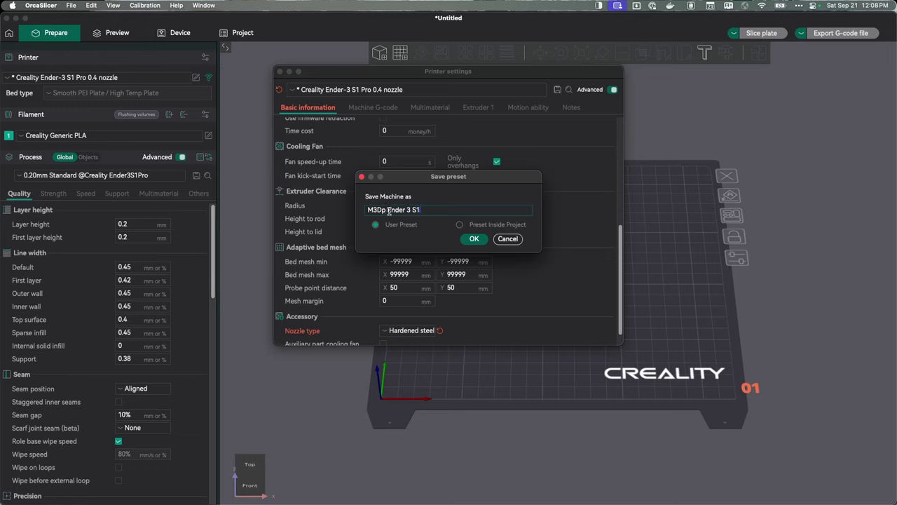
key(BackSpace)
text(P)
click(473, 238)
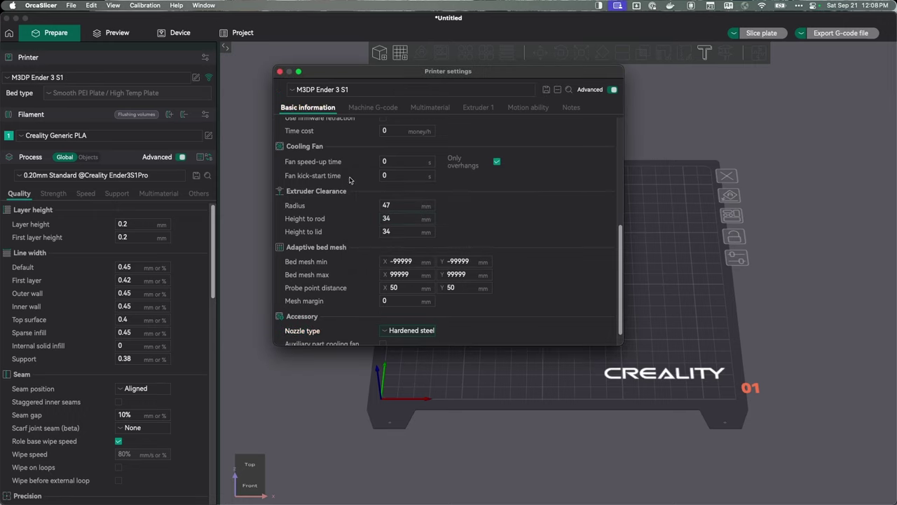
Step: Review the machine start G-code, dismissing the spelling suggestions without changes
click(371, 109)
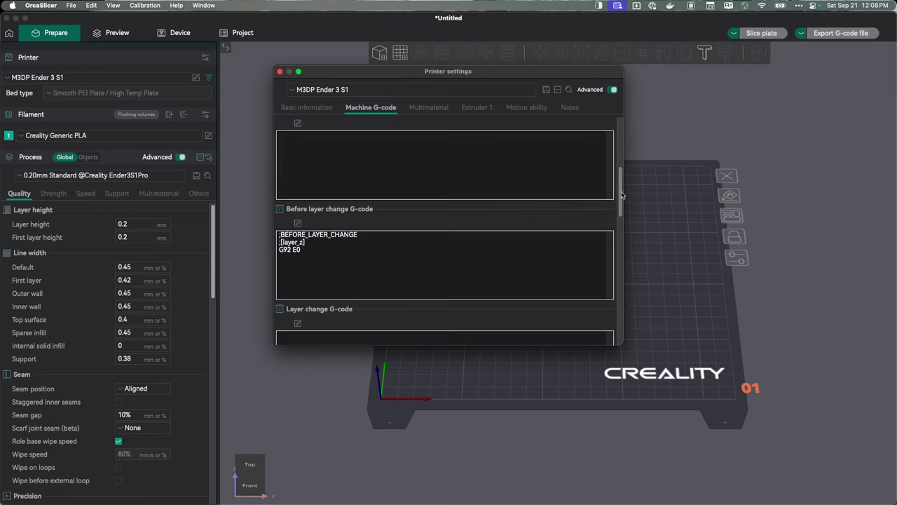
drag(621, 192, 615, 140)
right_click(328, 188)
click(194, 237)
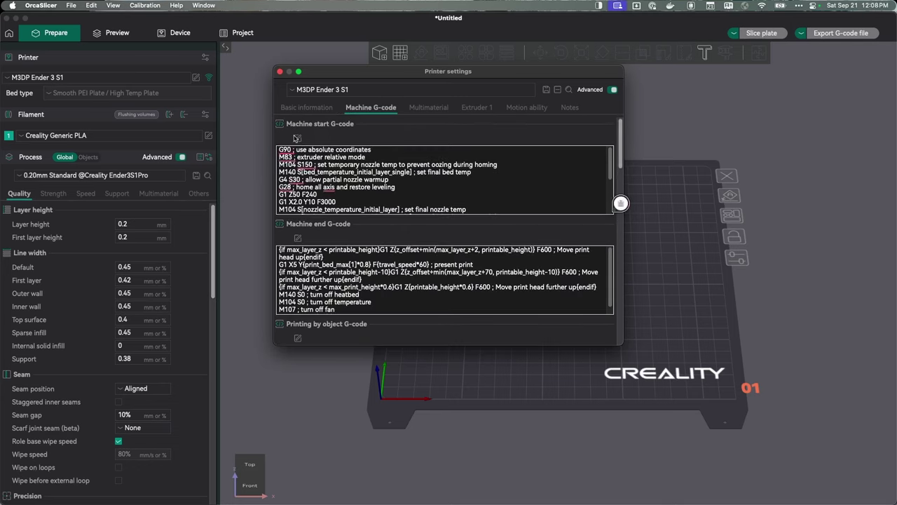
mouse_move(311, 163)
right_click(376, 186)
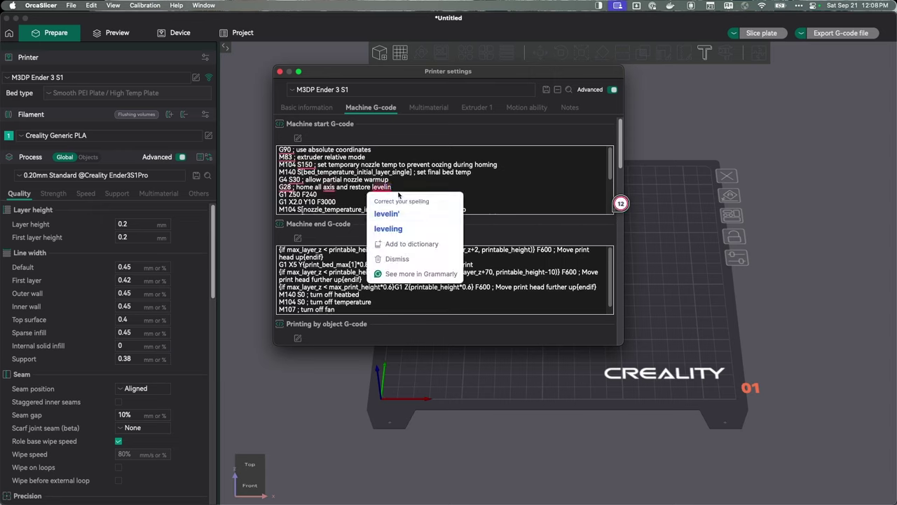
key(Escape)
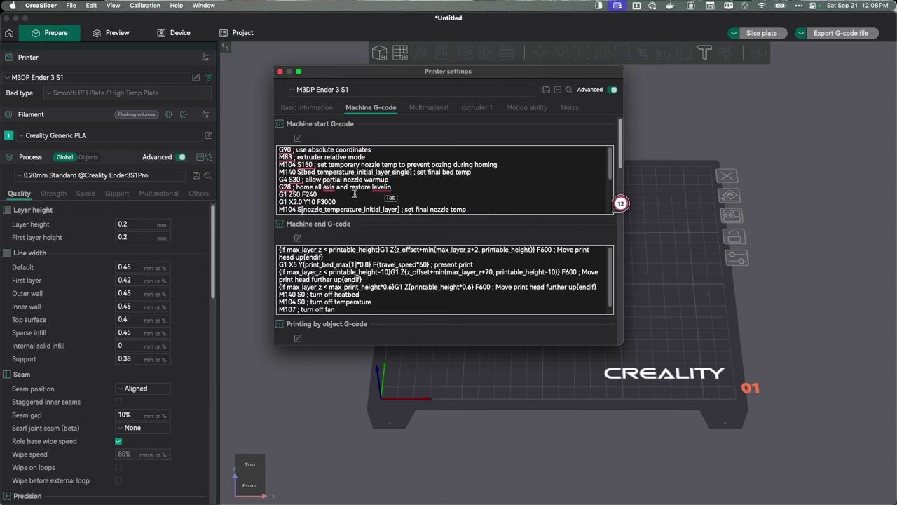
Step: Insert a 'G29 ; Probe' line after G28 and re-save the 'M3DP Ender 3 S1' preset
click(411, 188)
key(Return)
right_click(371, 190)
click(332, 195)
mouse_move(325, 192)
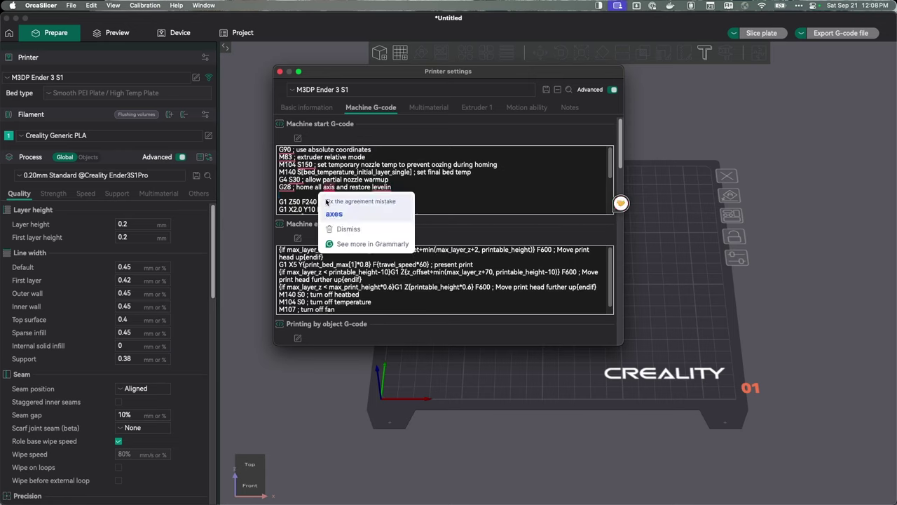
text(G29 ; Probe)
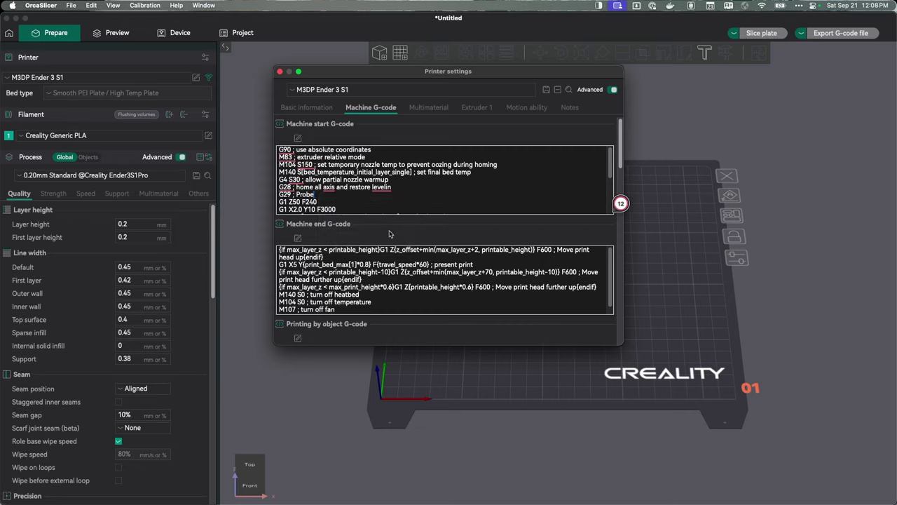
click(543, 90)
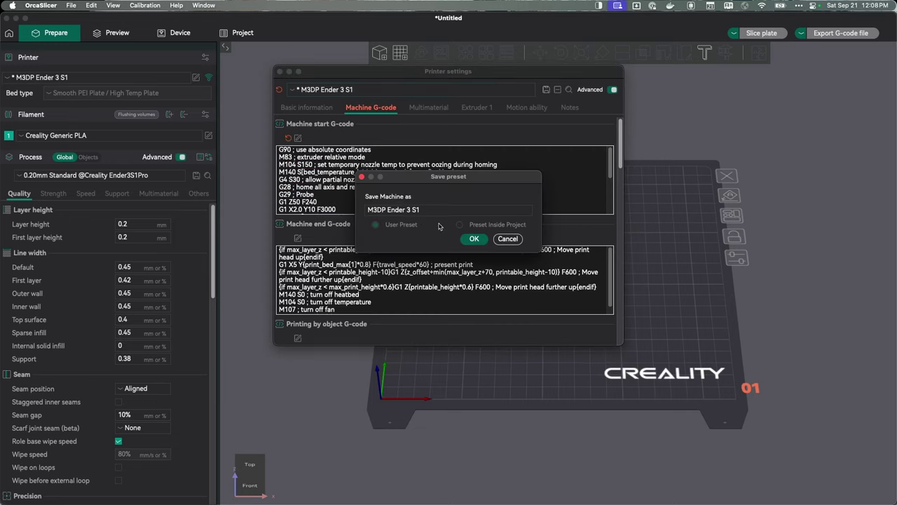
click(474, 240)
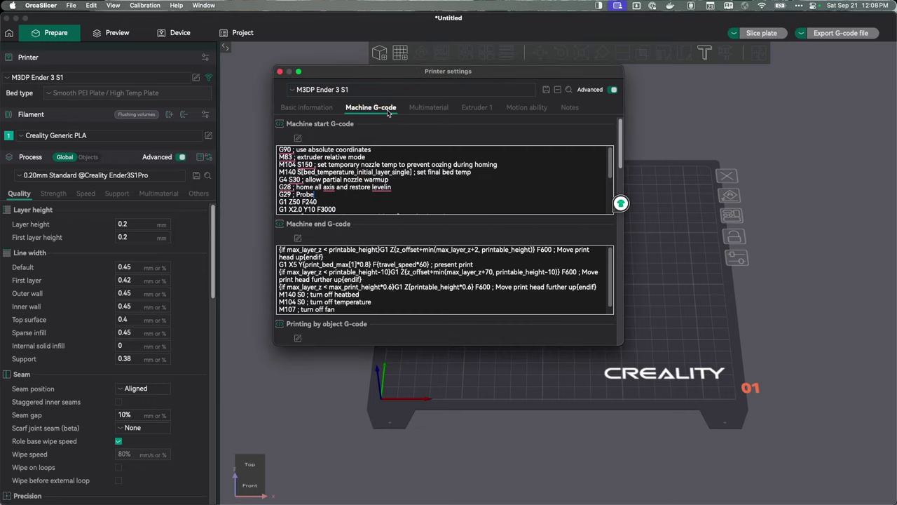
Step: Uncheck Single Extruder Multi Material on the Multimaterial tab and re-save the preset
click(428, 108)
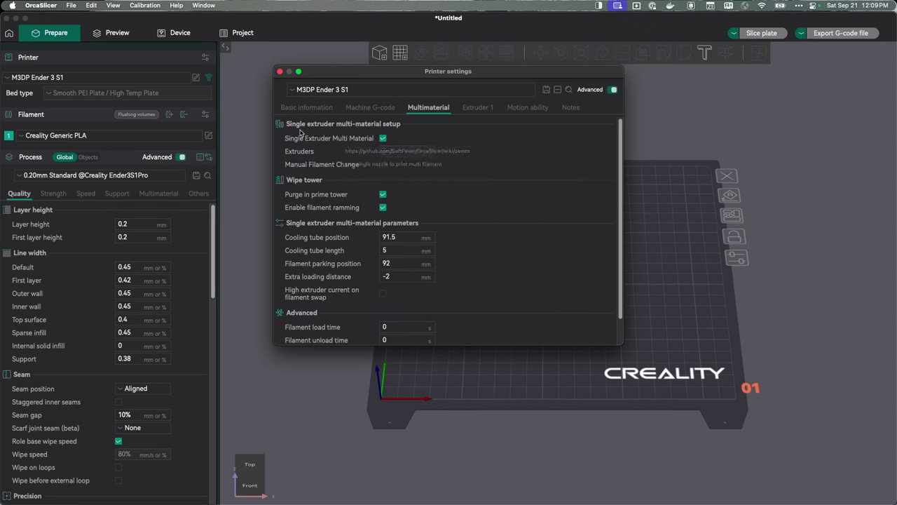
click(382, 139)
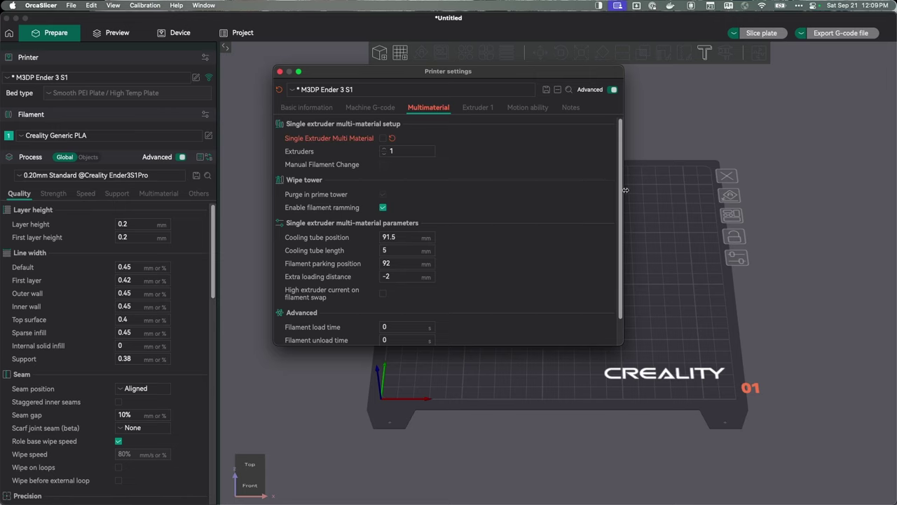
scroll(619, 192, down, 2)
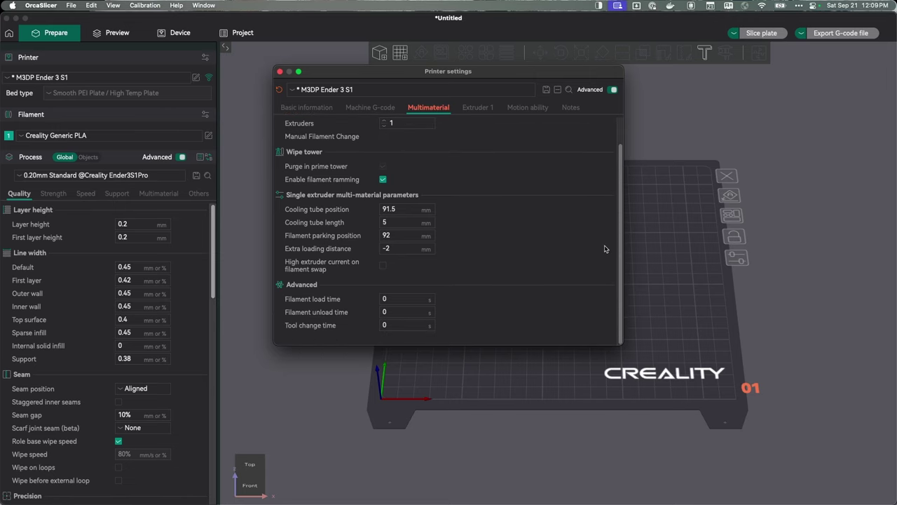
click(546, 89)
click(474, 239)
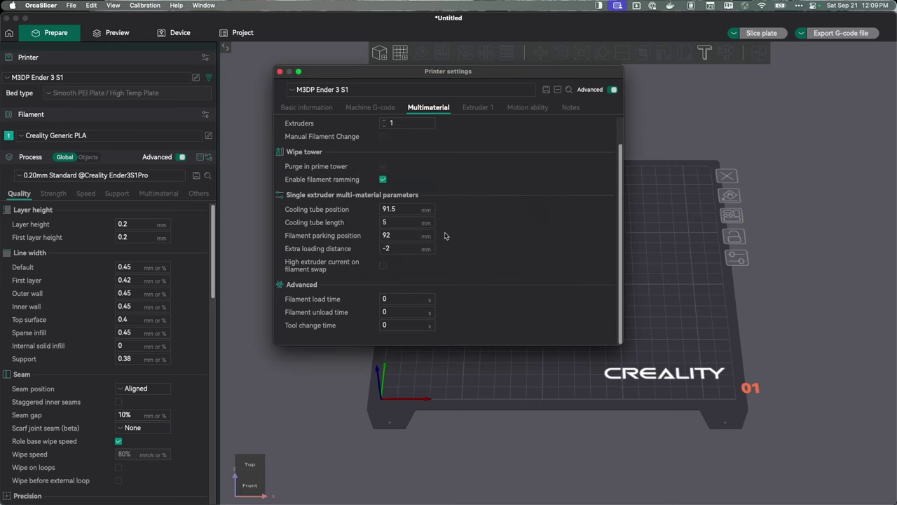
Step: Set Extruder 1's Z hop type to Auto and save the preset
scroll(445, 268, up, 2)
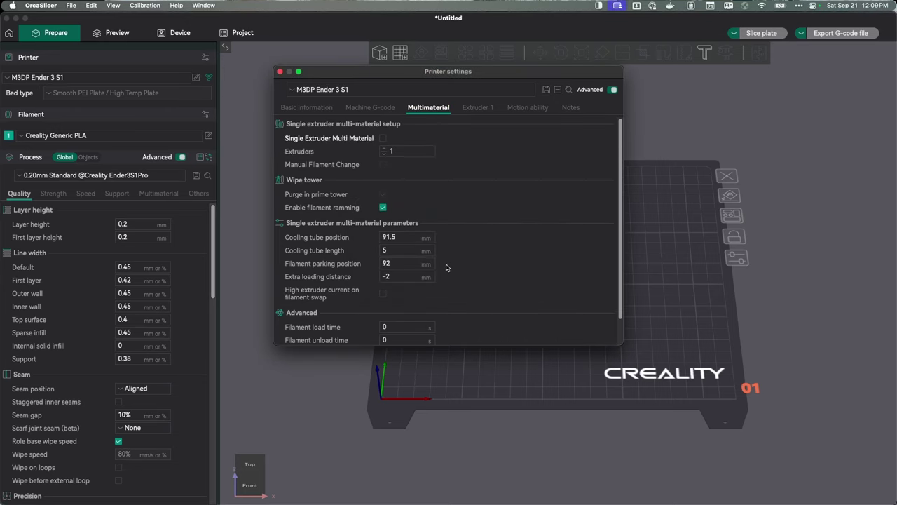
click(477, 108)
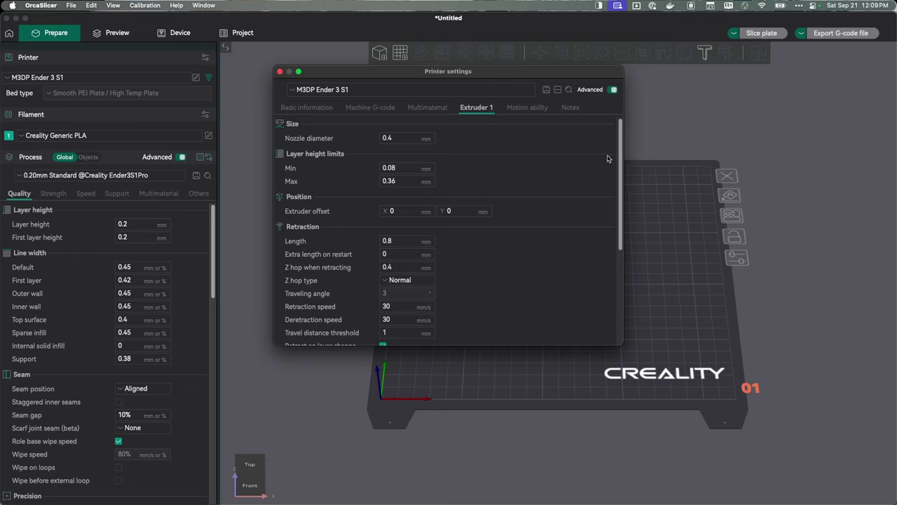
scroll(491, 231, down, 2)
click(394, 245)
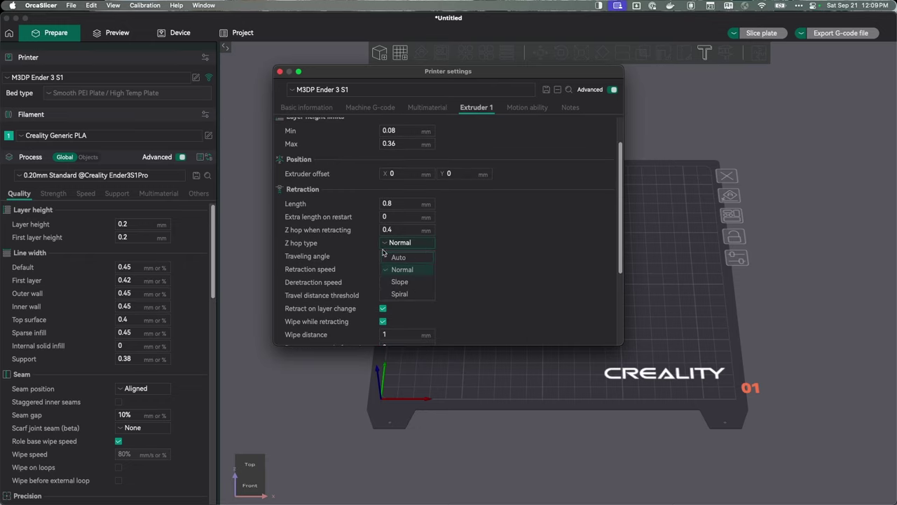
click(398, 259)
scroll(608, 312, down, 5)
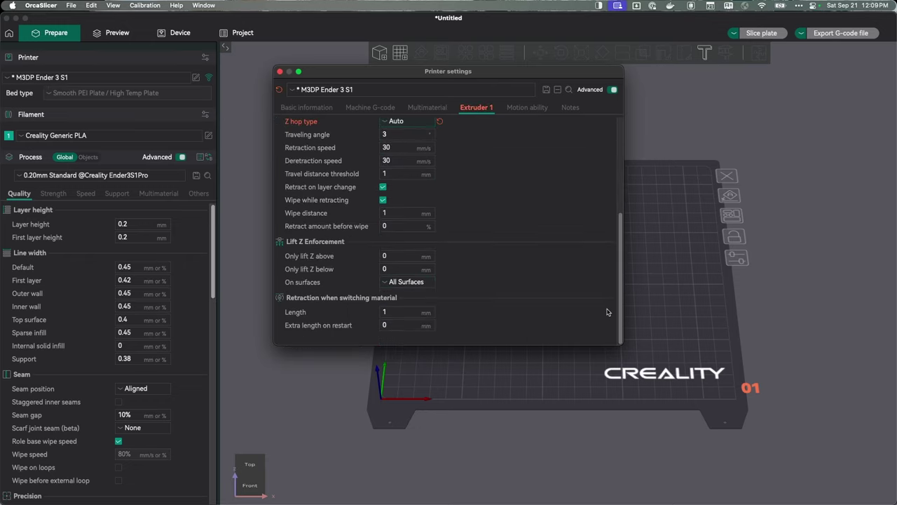
scroll(608, 312, up, 5)
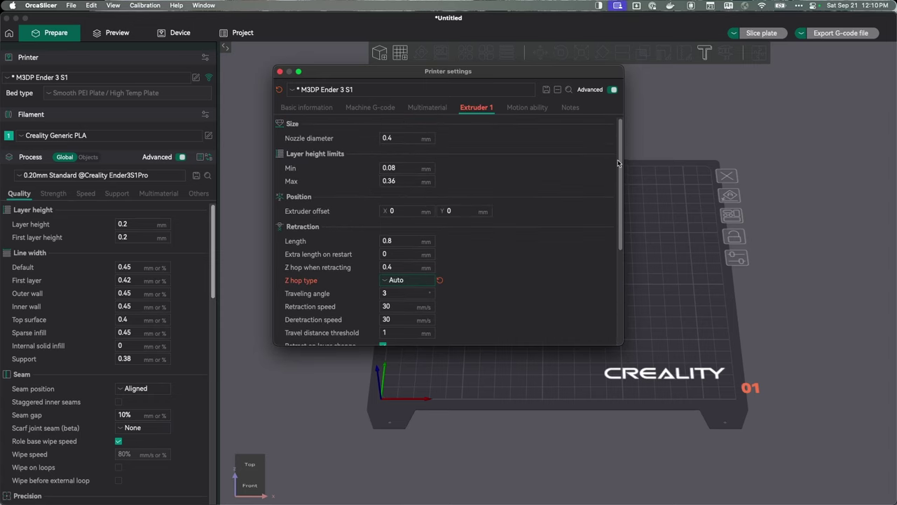
click(546, 89)
key(Return)
Step: Review the Motion ability speed and acceleration limits and save the preset again
click(524, 108)
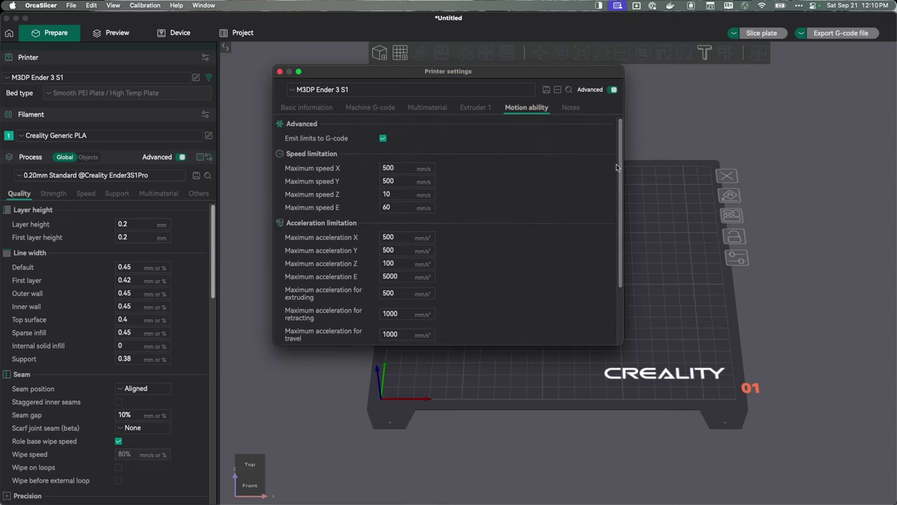
scroll(621, 164, down, 3)
scroll(621, 164, up, 3)
click(546, 90)
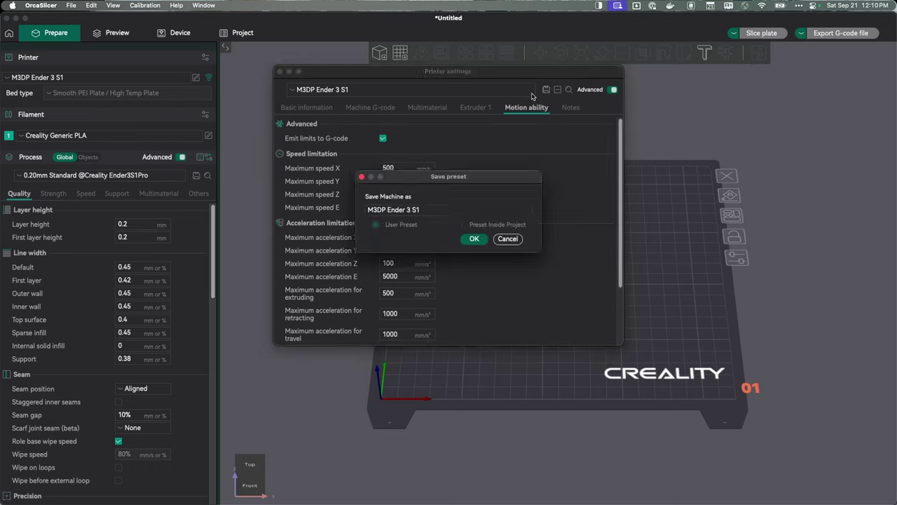
click(471, 240)
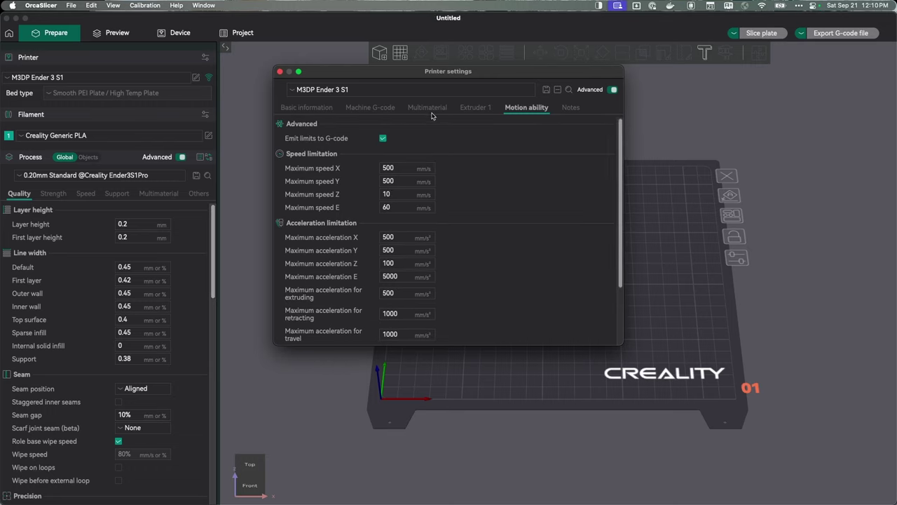
Step: Recheck Basic information, confirming Marlin 2 flavor and 270 mm printable height
click(305, 107)
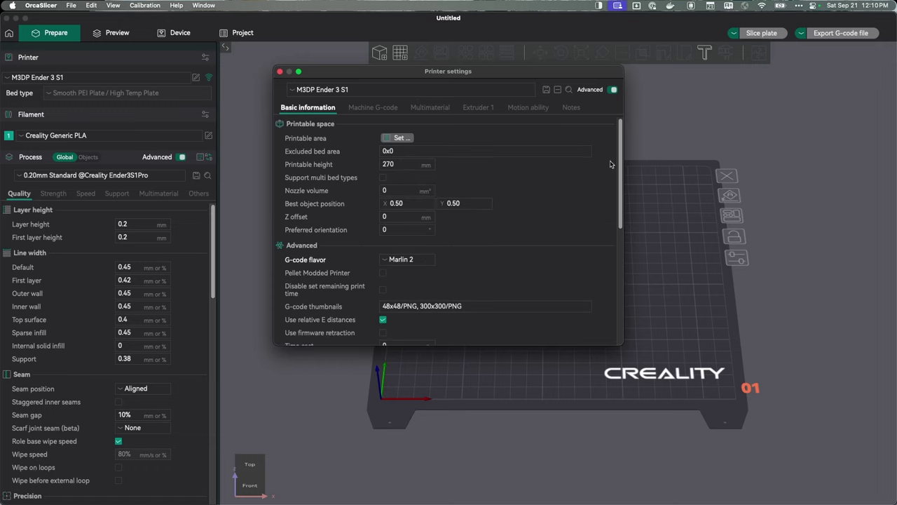
scroll(620, 164, down, 2)
drag(620, 164, 605, 274)
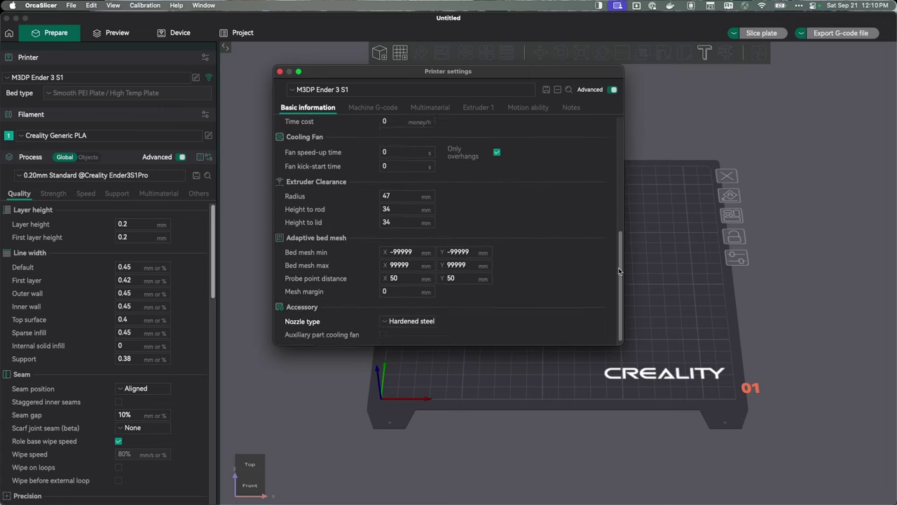
scroll(618, 299, up, 10)
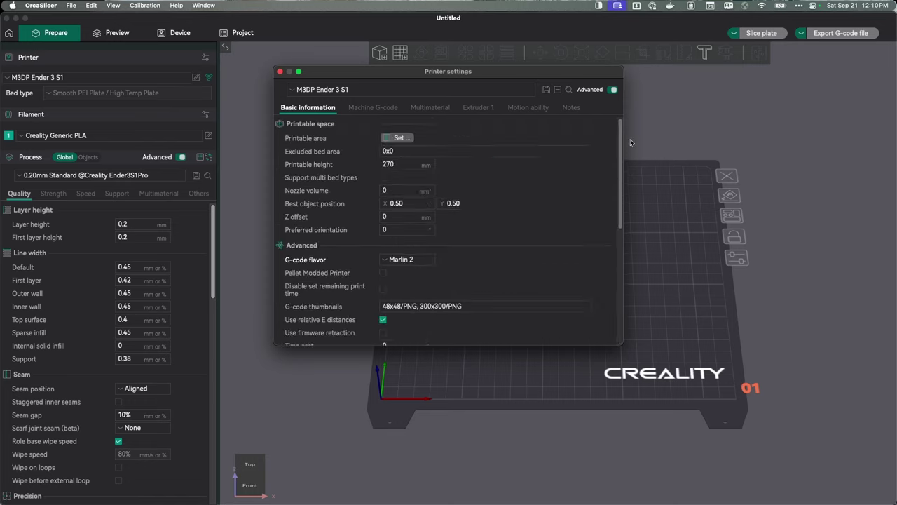
Step: Save the Creality Generic PLA filament as user preset 'M3DP Ender 3 S1 PLA'
click(279, 71)
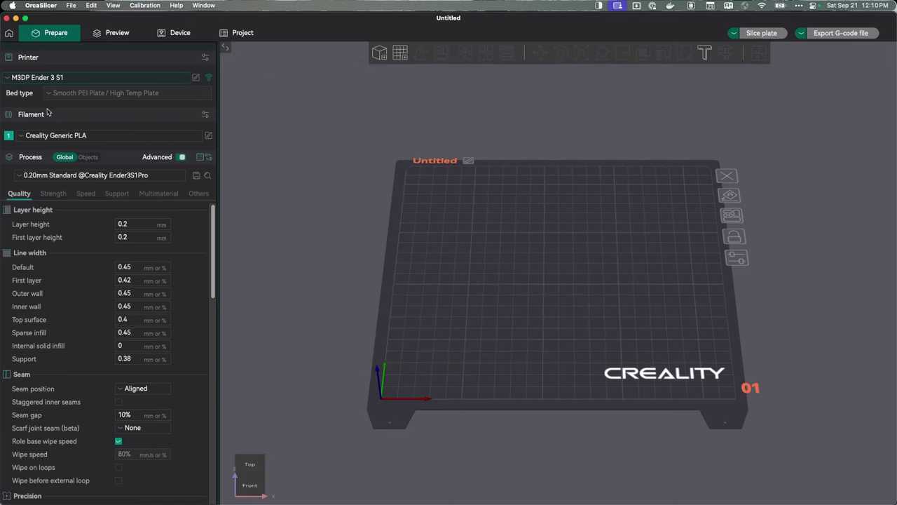
click(208, 137)
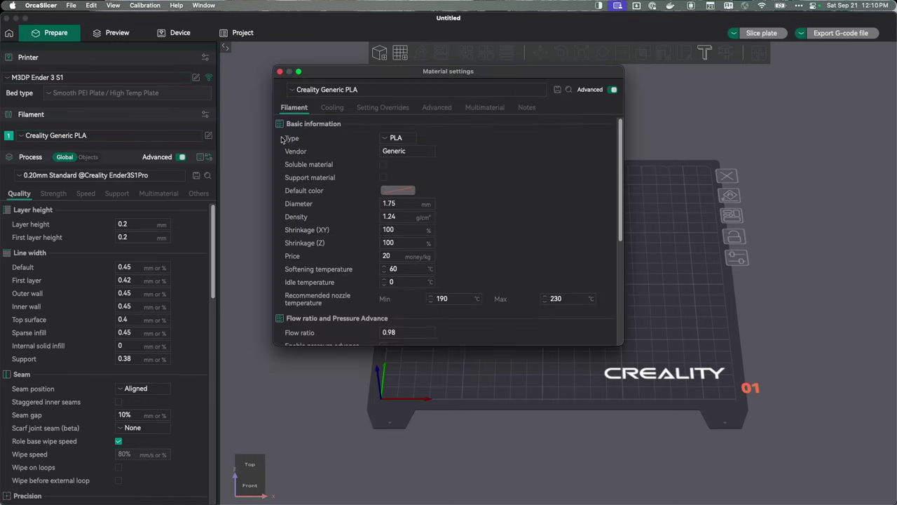
click(557, 90)
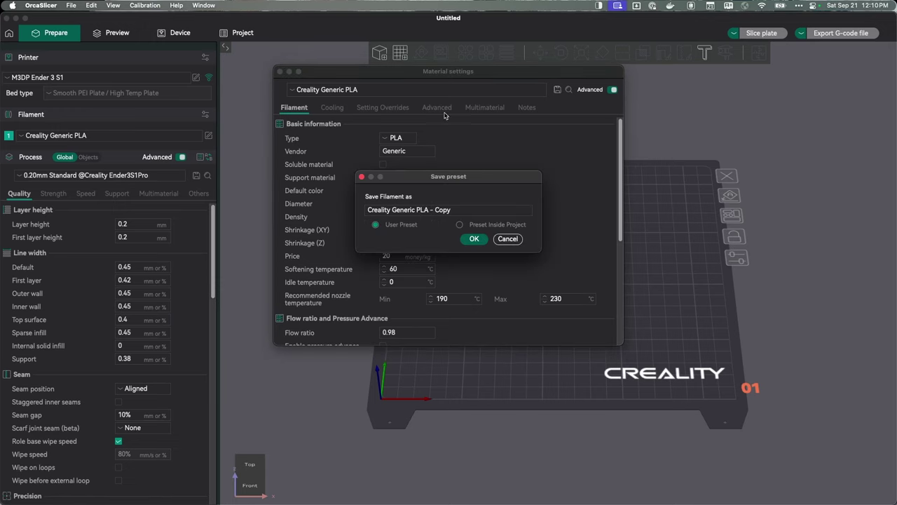
drag(416, 210, 279, 208)
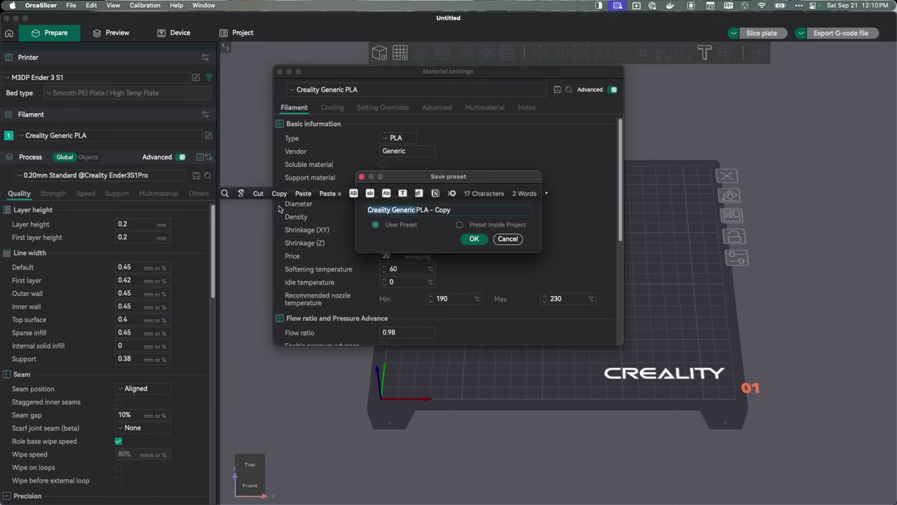
text(M3DP Ender 3 S1)
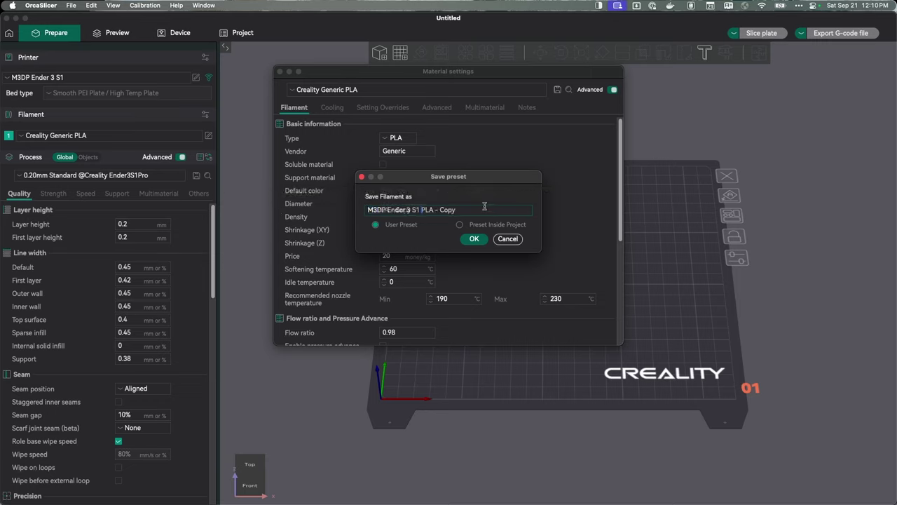
click(476, 211)
key(BackSpace)
key(BackSpace)
key(BackSpace)
key(BackSpace)
key(BackSpace)
key(BackSpace)
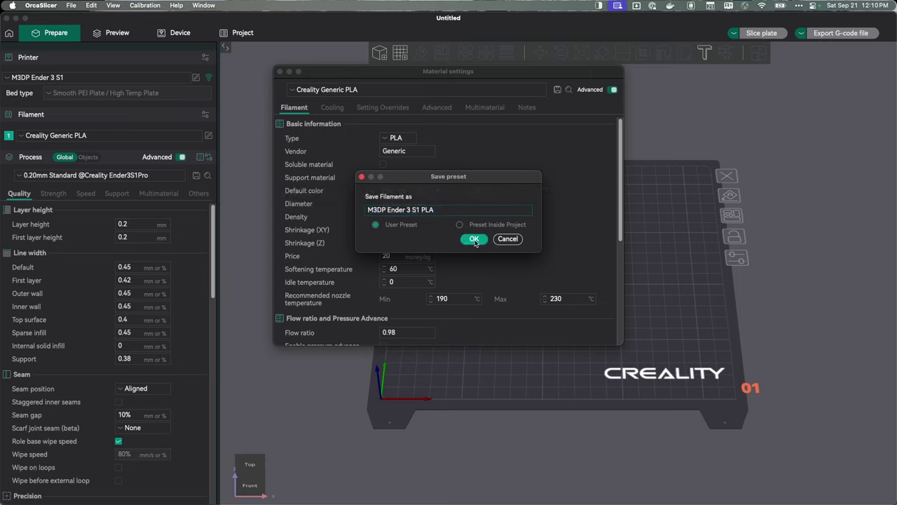
click(473, 238)
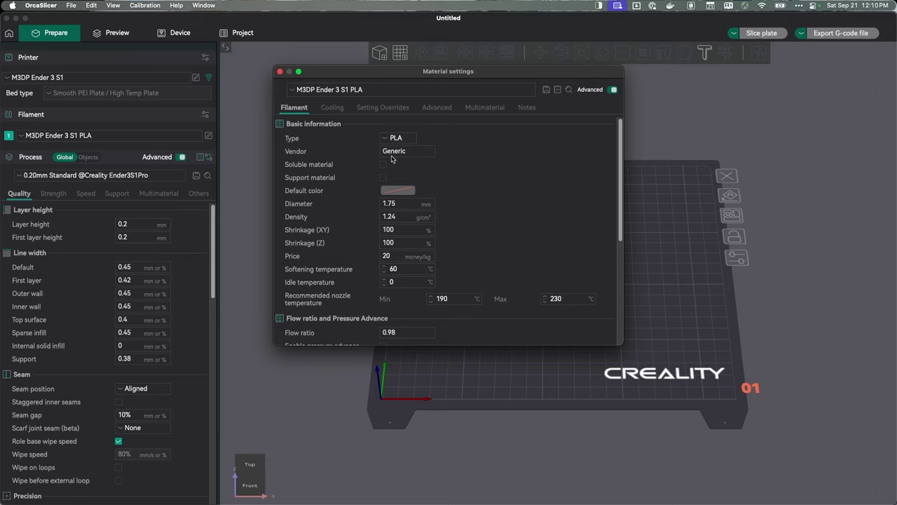
Step: Set nozzle temperatures to 210 °C for the first layer and 205 °C afterwards
scroll(417, 221, down, 2)
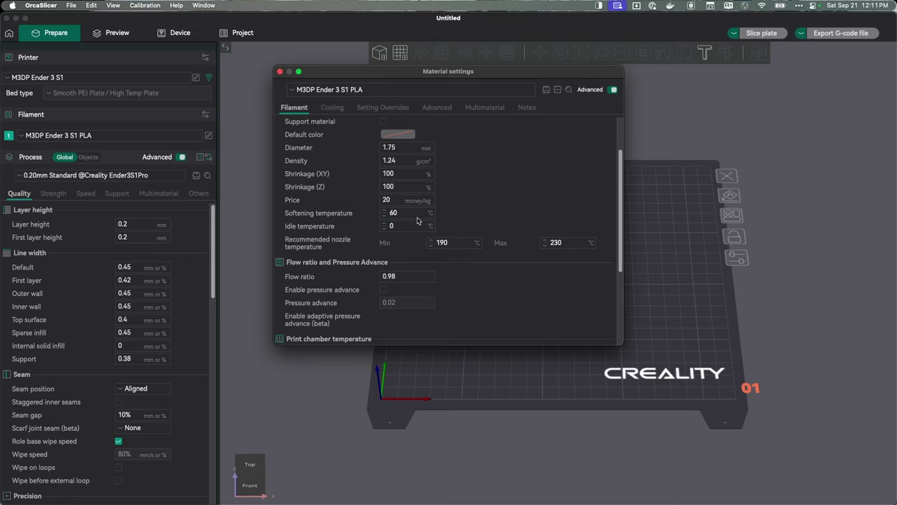
scroll(403, 222, down, 1)
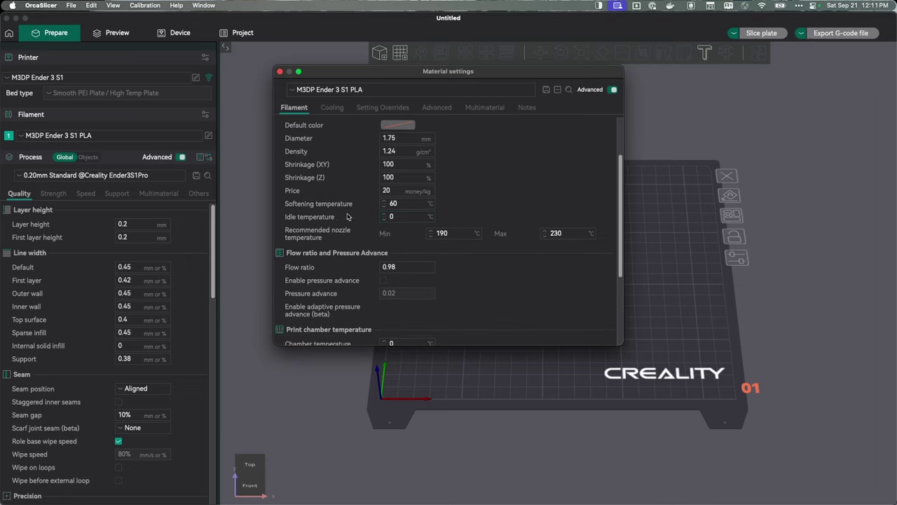
scroll(350, 217, down, 1)
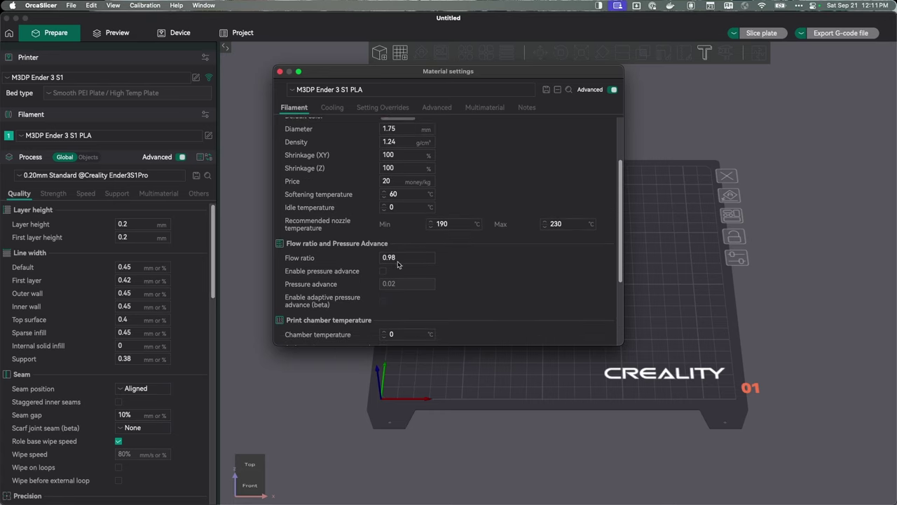
scroll(398, 264, down, 5)
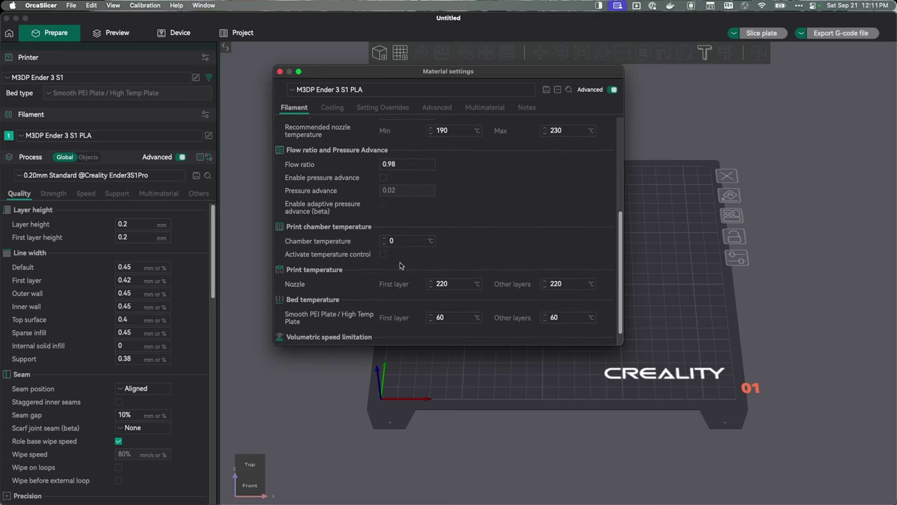
double_click(441, 283)
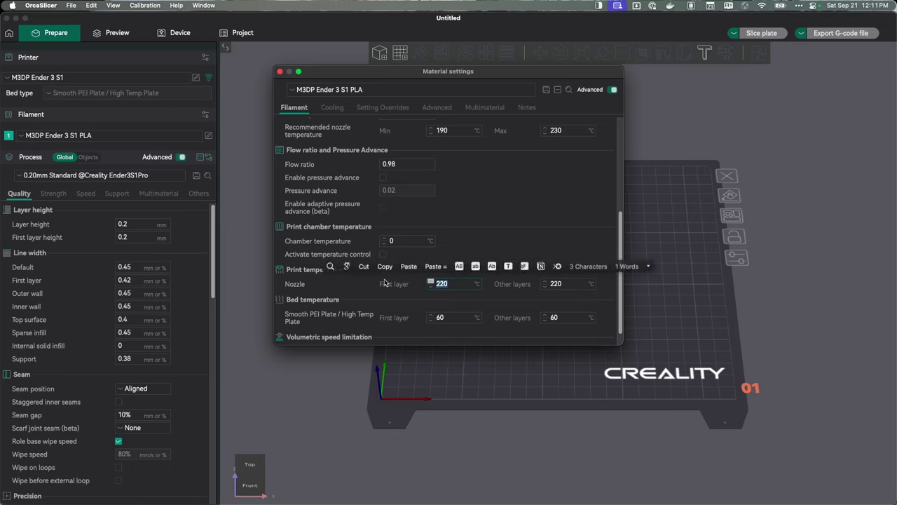
text(210)
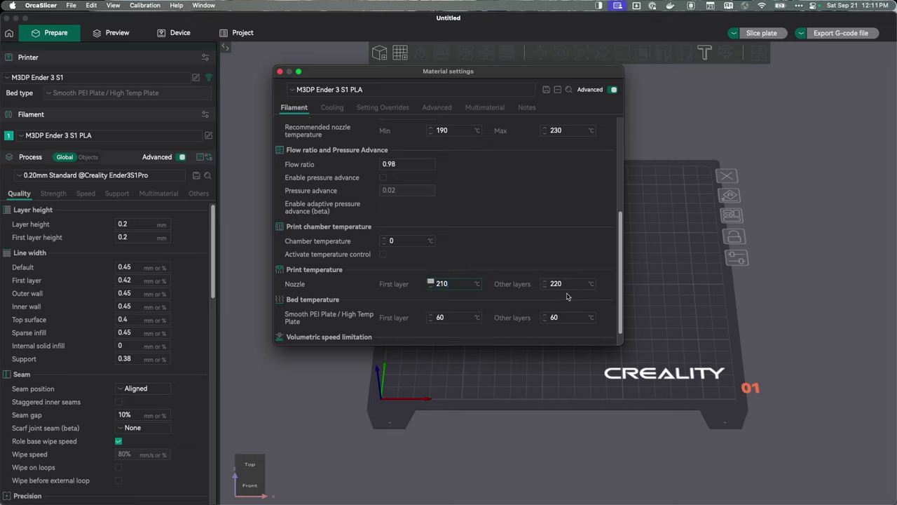
double_click(569, 283)
text(2)
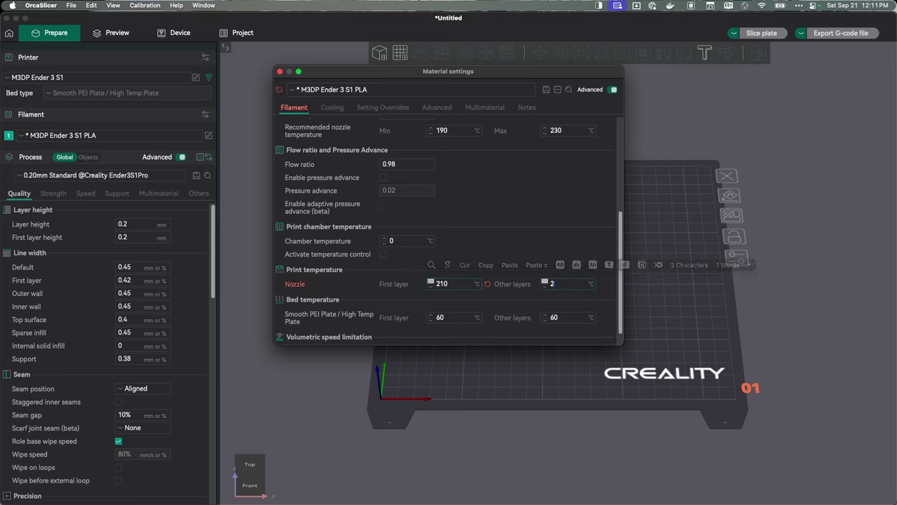
text(05)
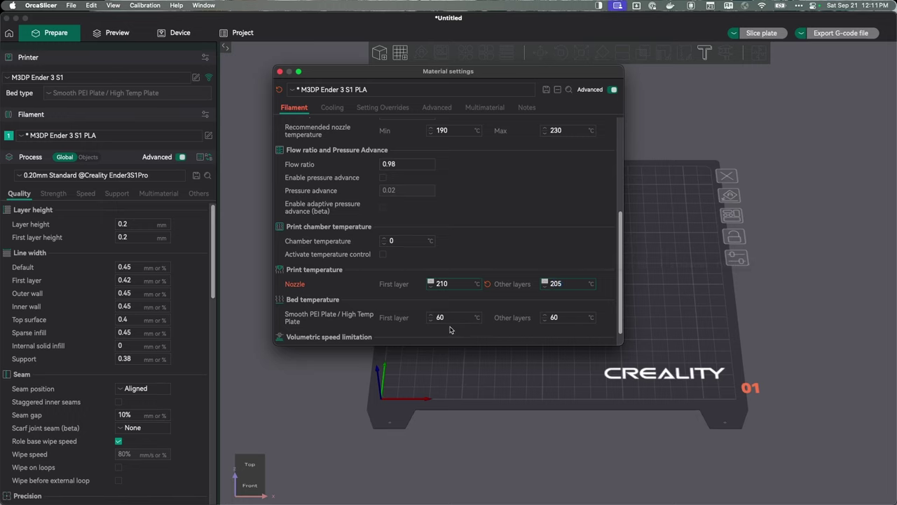
key(Return)
Step: Raise both bed temperatures to 65 °C and save the filament preset
click(430, 315)
click(545, 316)
click(544, 315)
click(544, 315)
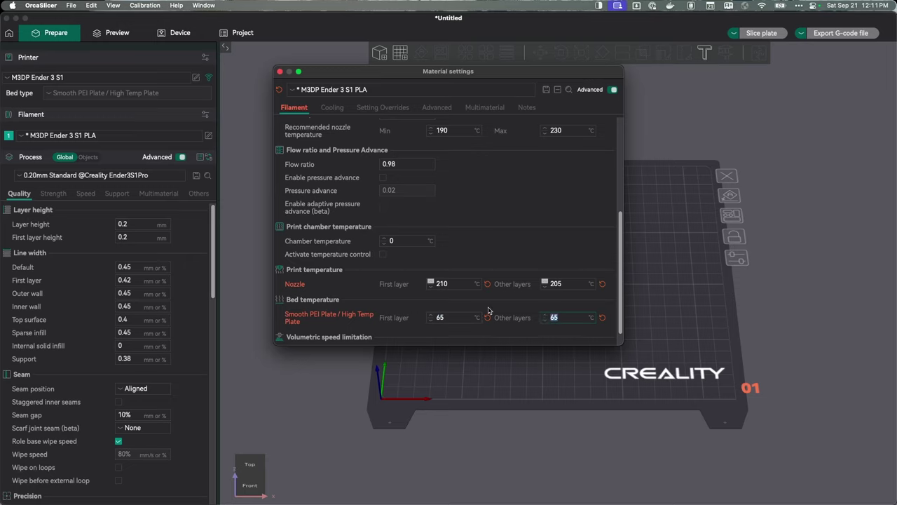
scroll(477, 256, down, 1)
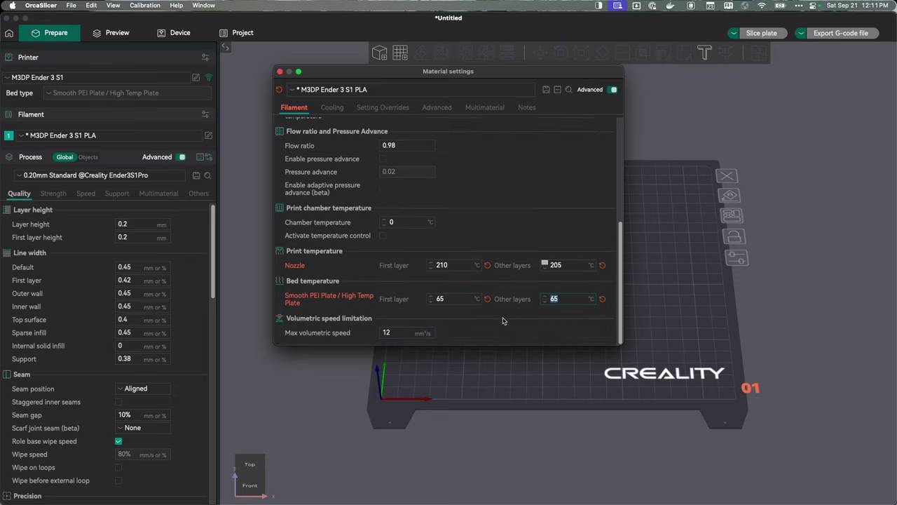
scroll(621, 295, up, 3)
scroll(609, 309, down, 3)
click(547, 90)
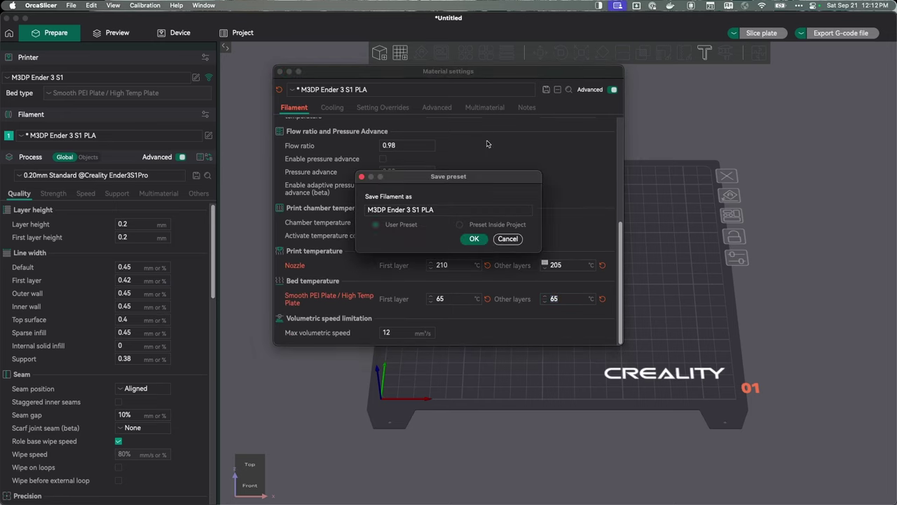
Step: Confirm the filament preset save and review its Setting Overrides, Advanced and Multimaterial tabs
click(473, 239)
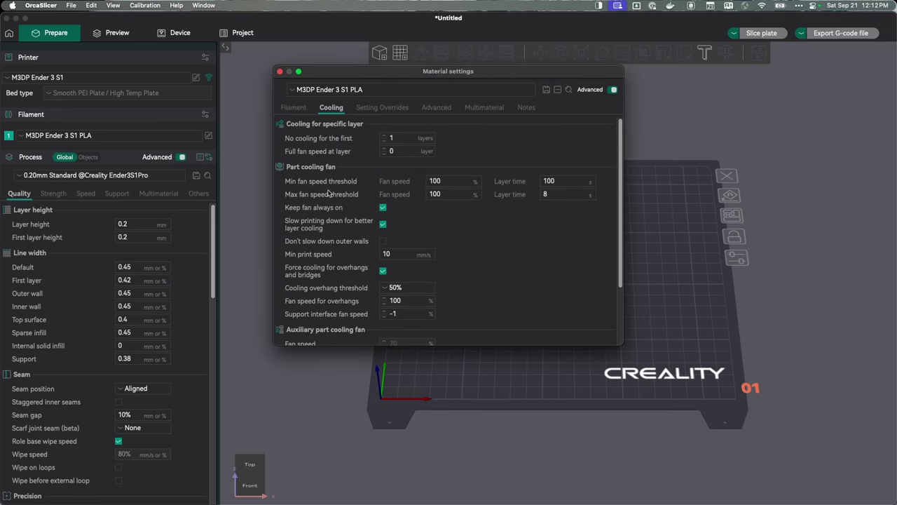
scroll(456, 235, down, 4)
scroll(462, 263, up, 4)
click(383, 107)
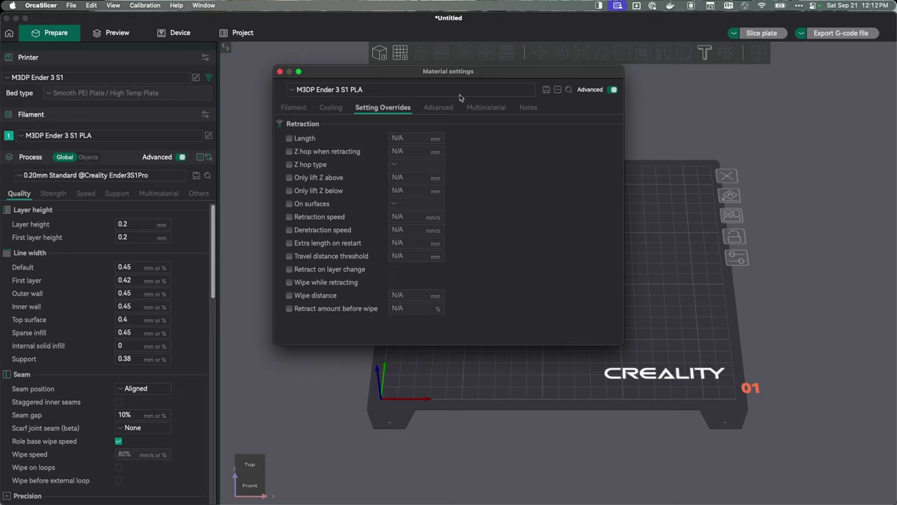
click(440, 107)
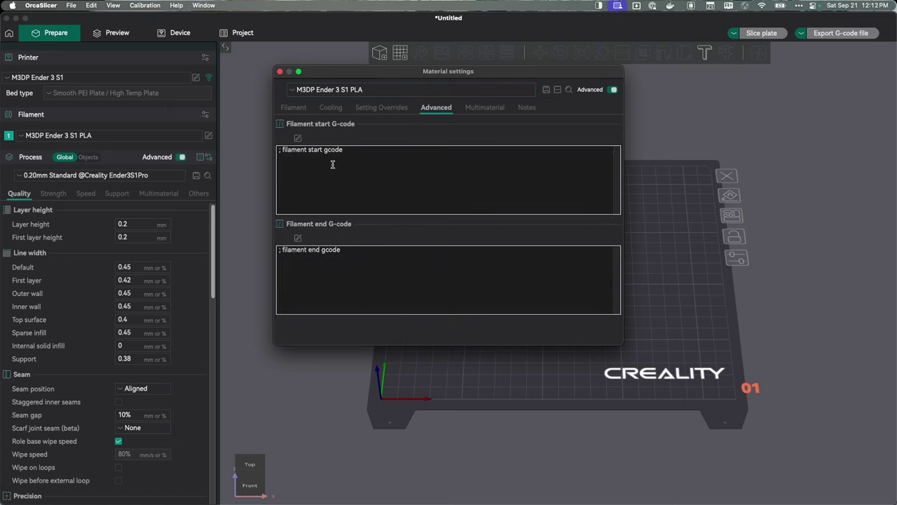
click(474, 107)
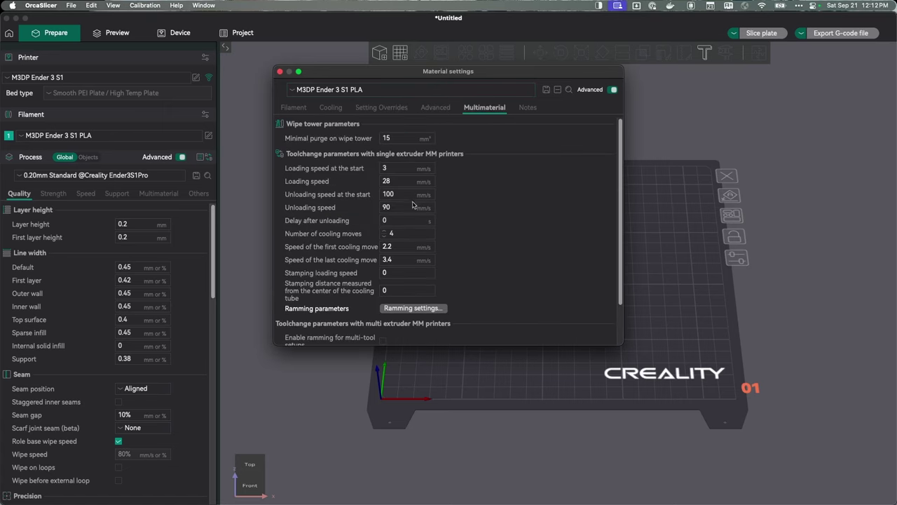
Step: Save 'M3DP Ender 3 S1 PLA' again and close the material settings window
scroll(446, 278, down, 3)
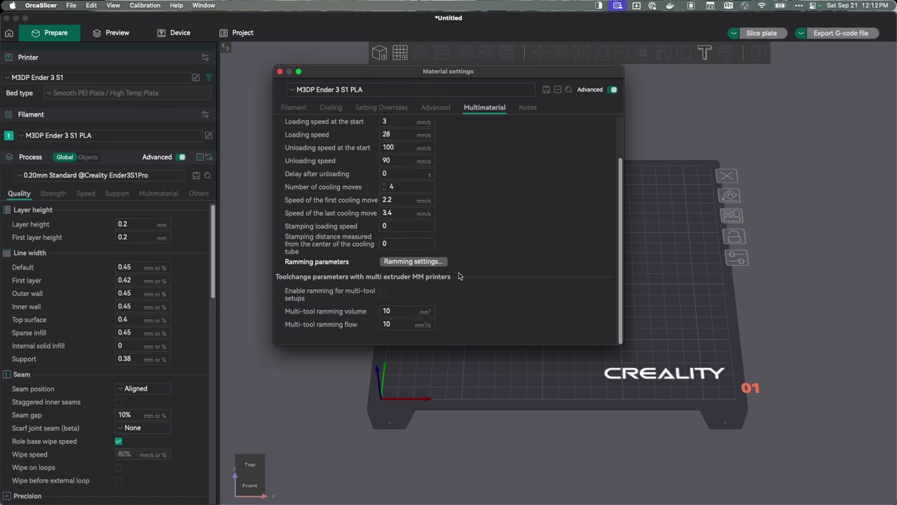
scroll(502, 276, up, 3)
scroll(500, 277, down, 3)
scroll(502, 276, up, 3)
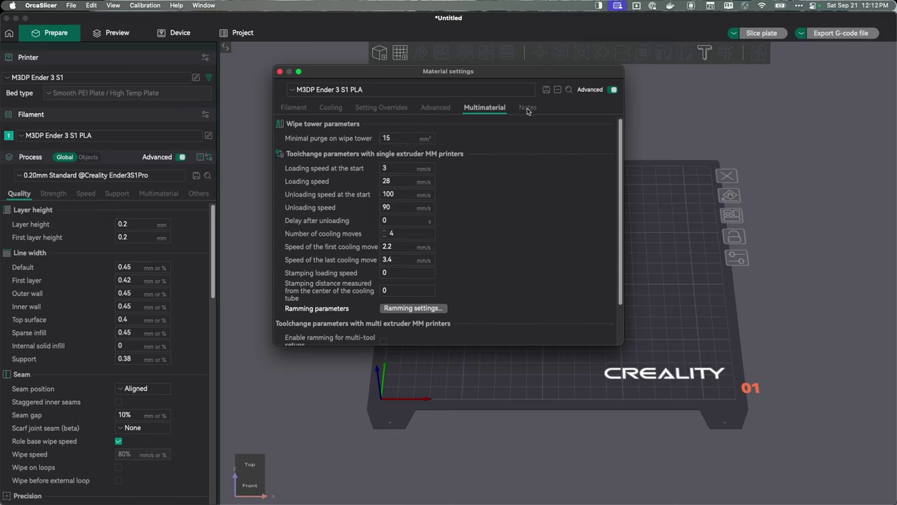
click(546, 90)
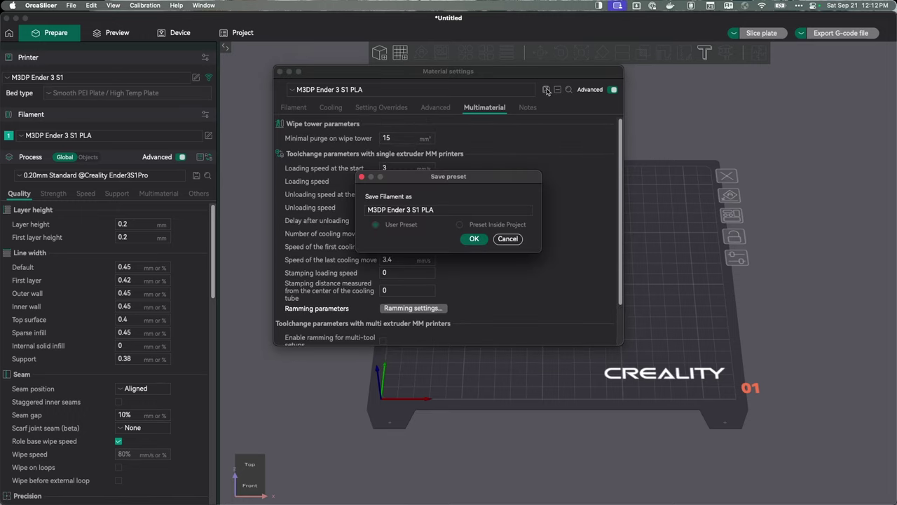
click(474, 234)
click(279, 71)
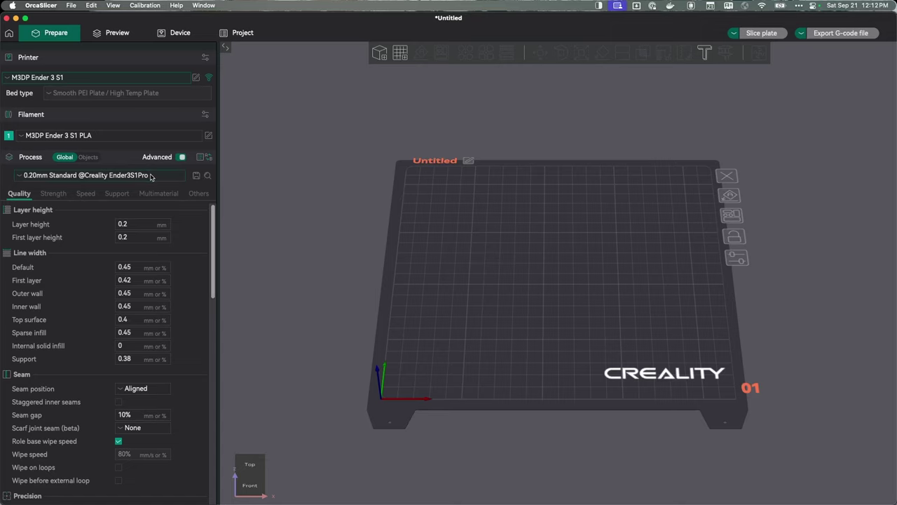
Step: Save the current process settings as a new preset named 'M3DP Ender 3 S1 Standard'
click(195, 176)
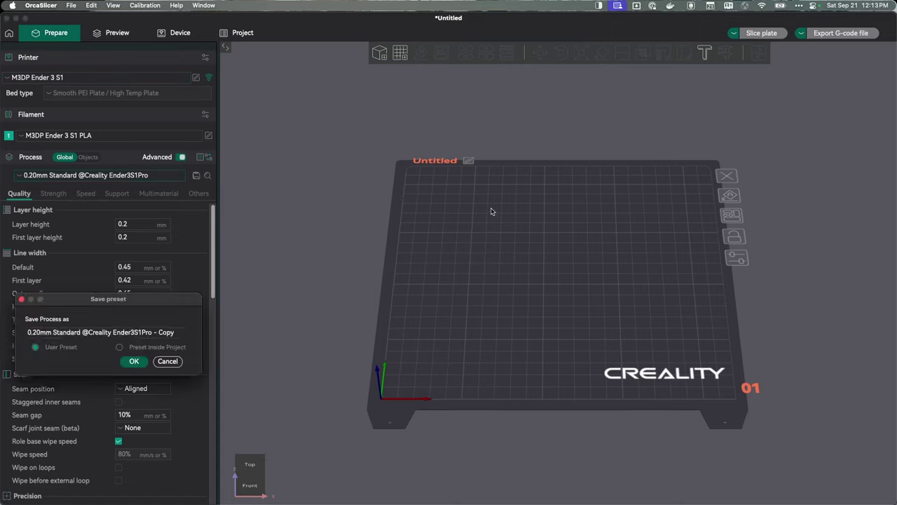
drag(109, 299, 501, 166)
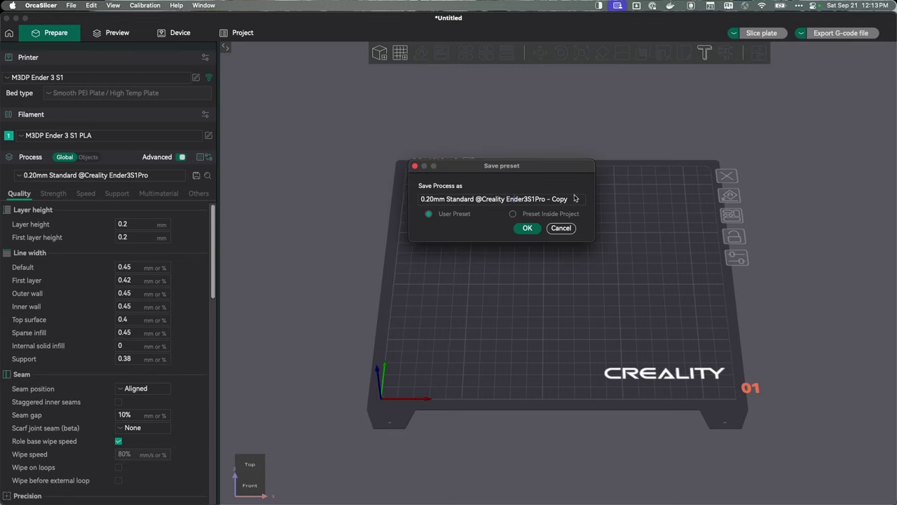
drag(577, 199, 341, 194)
text(M3DP Ender 3 S1 Standard)
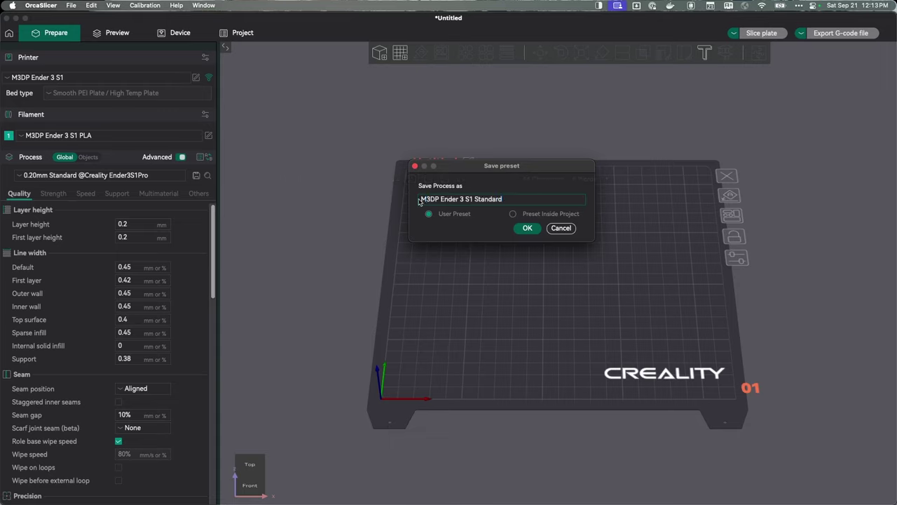
click(529, 228)
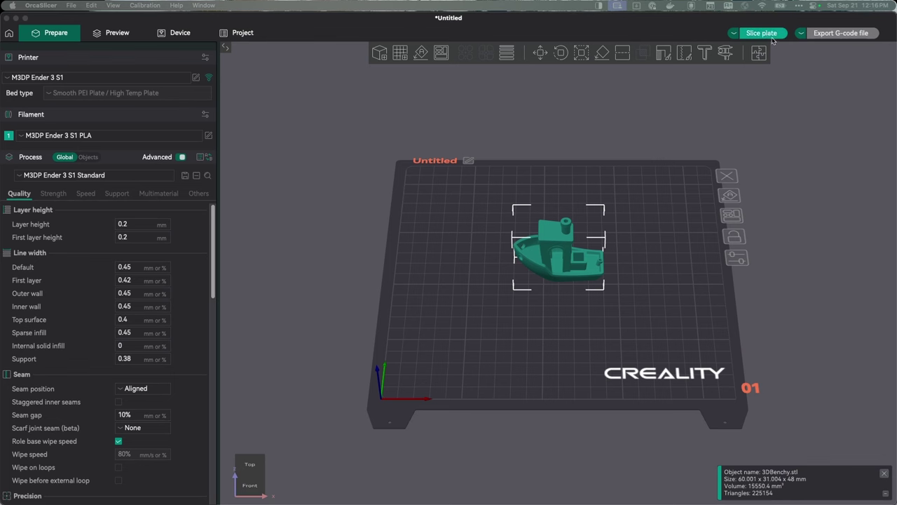
Step: Slice the 3DBenchy plate, getting a 1h31m estimate using 12.59 g of filament
click(761, 33)
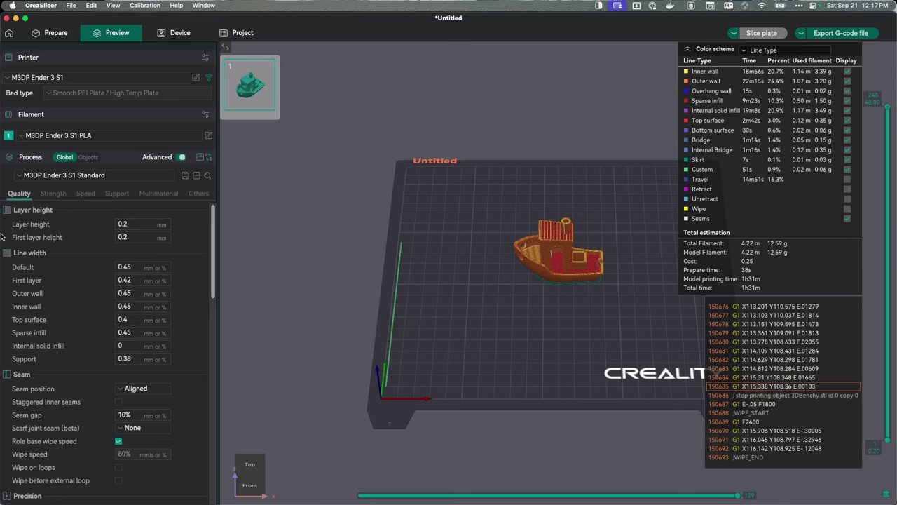
Step: Change the first layer height to 0.32 mm and re-slice the Benchy (12.64 g)
click(133, 237)
key(BackSpace)
text(3)
click(136, 224)
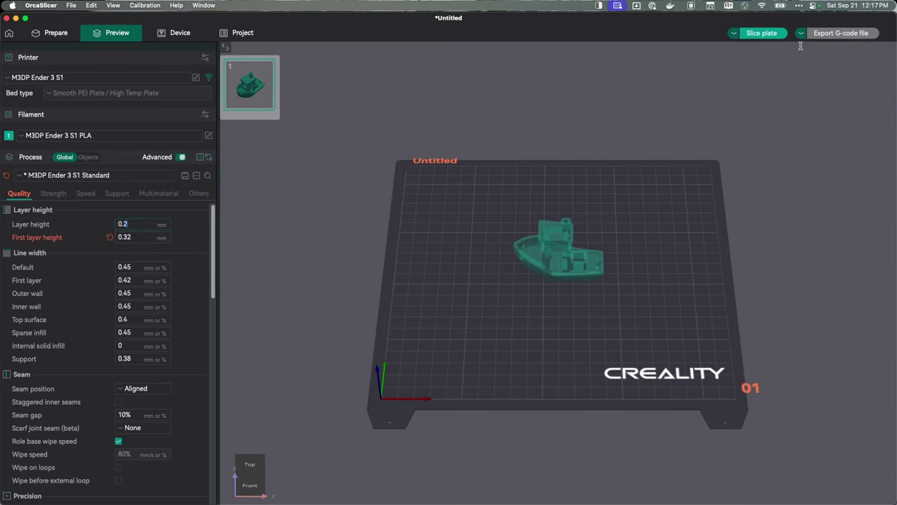
click(760, 33)
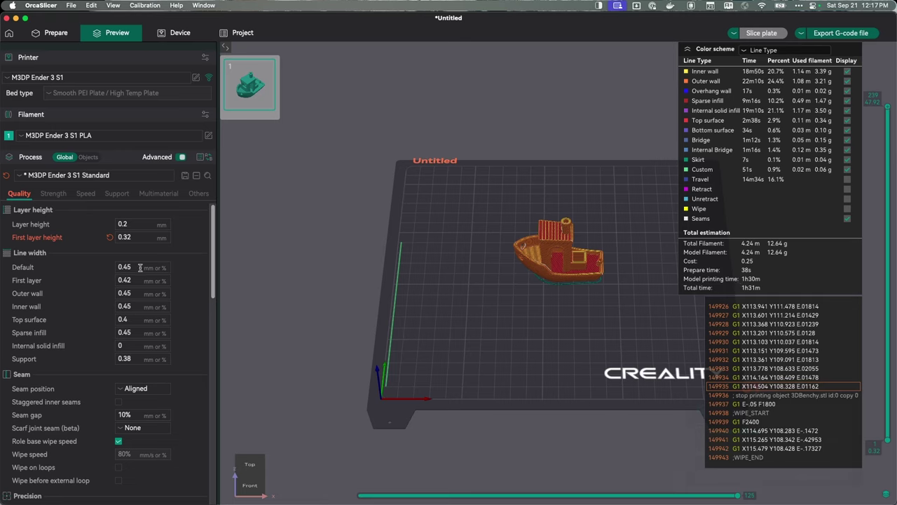
Step: Set the default and first-layer line widths to 0.5
drag(214, 220, 198, 194)
drag(124, 267, 142, 267)
text(5)
drag(121, 279, 136, 280)
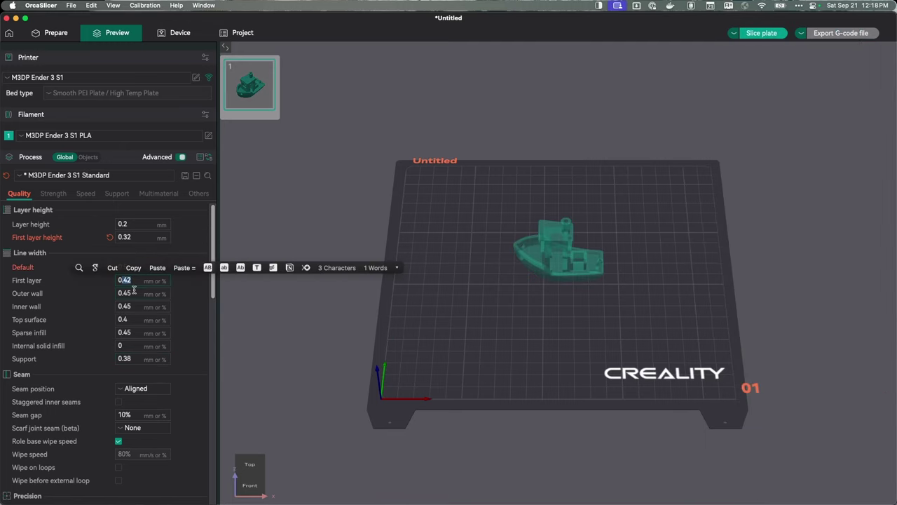
text(.)
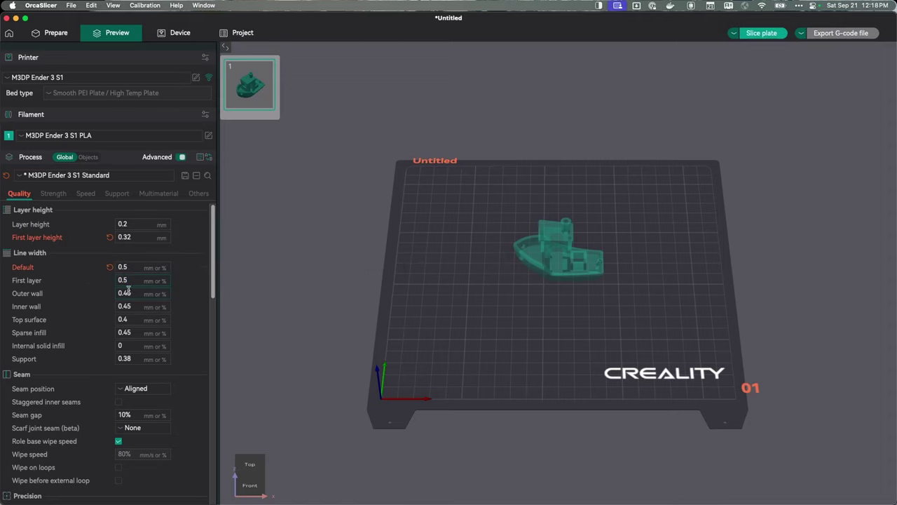
Step: Set the wall, infill and support line widths to 0.5 and re-slice, estimating 1h22m
drag(124, 293, 78, 344)
text(5555)
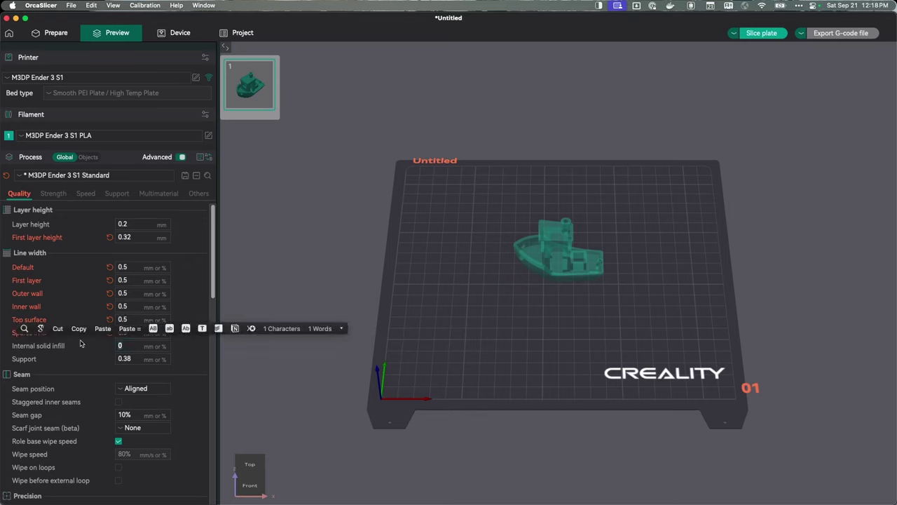
key(BackSpace)
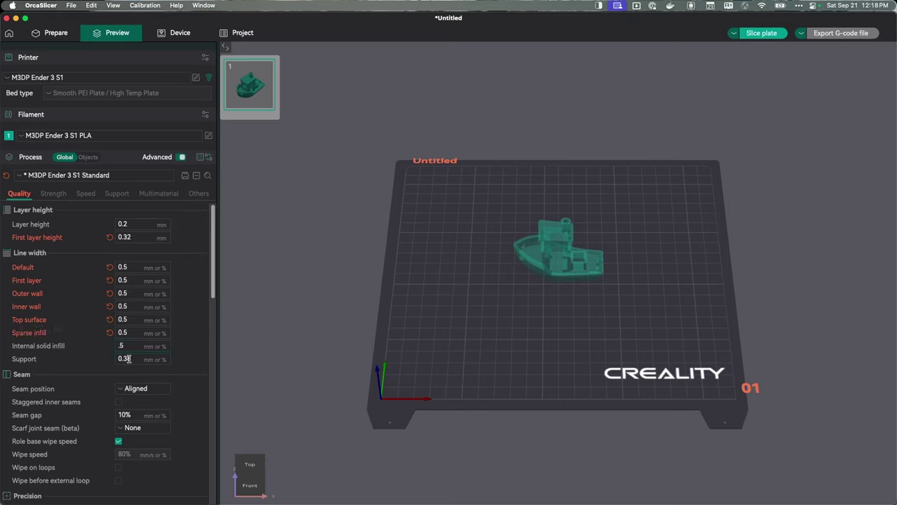
double_click(124, 358)
text(0.5)
click(139, 321)
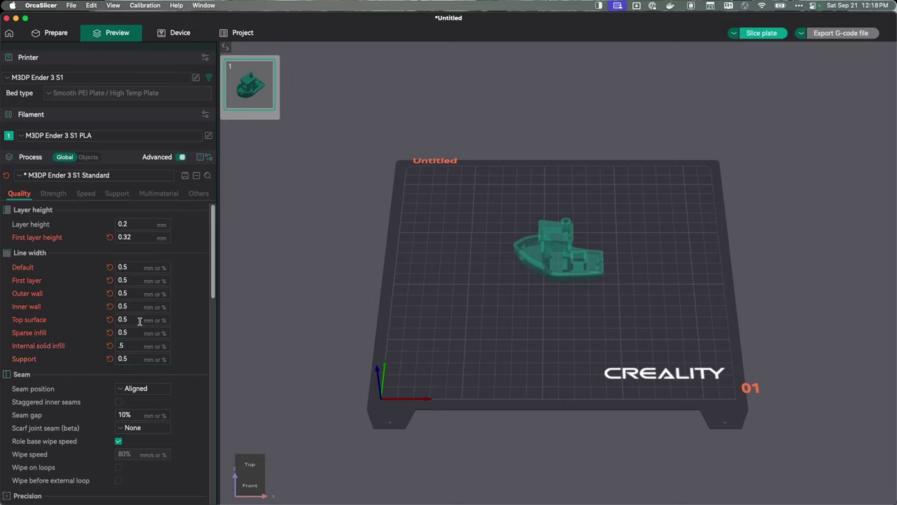
click(757, 34)
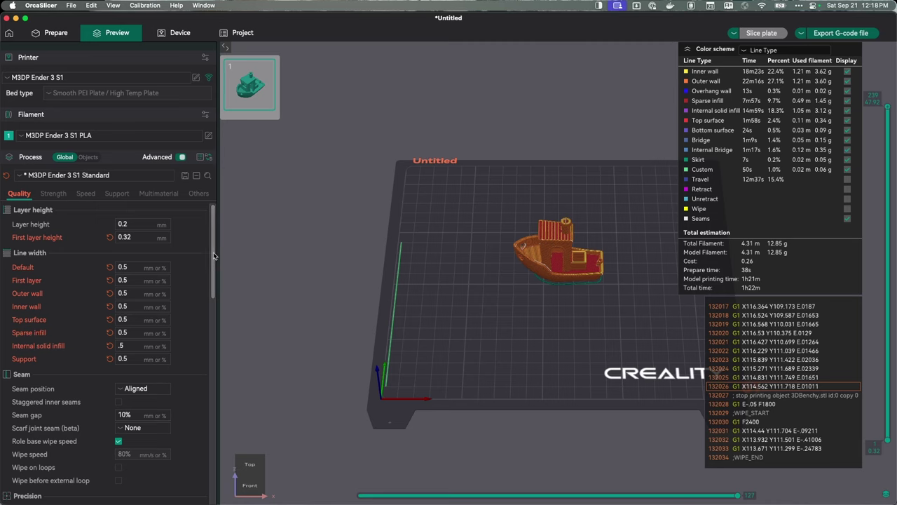
drag(212, 258, 212, 276)
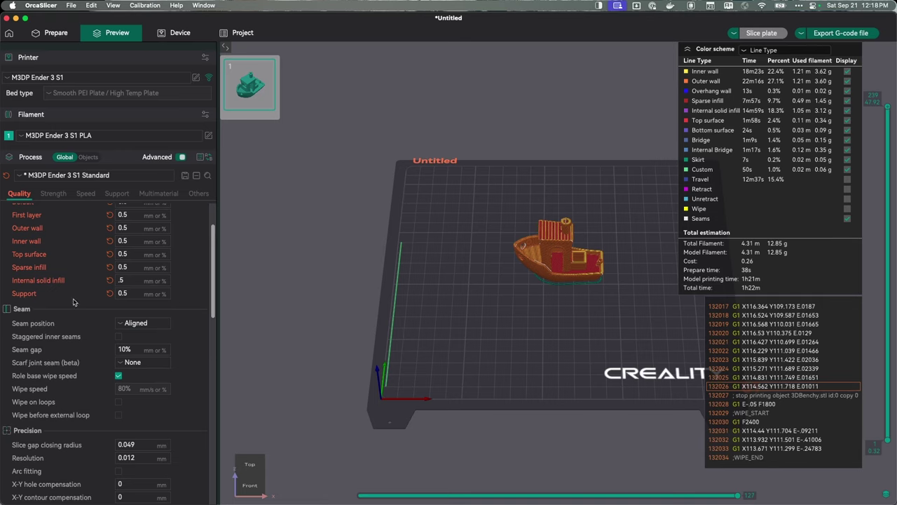
Step: Apply scarf seams to contours and holes, enable conditional scarf joint, and re-slice (1h23m)
click(124, 363)
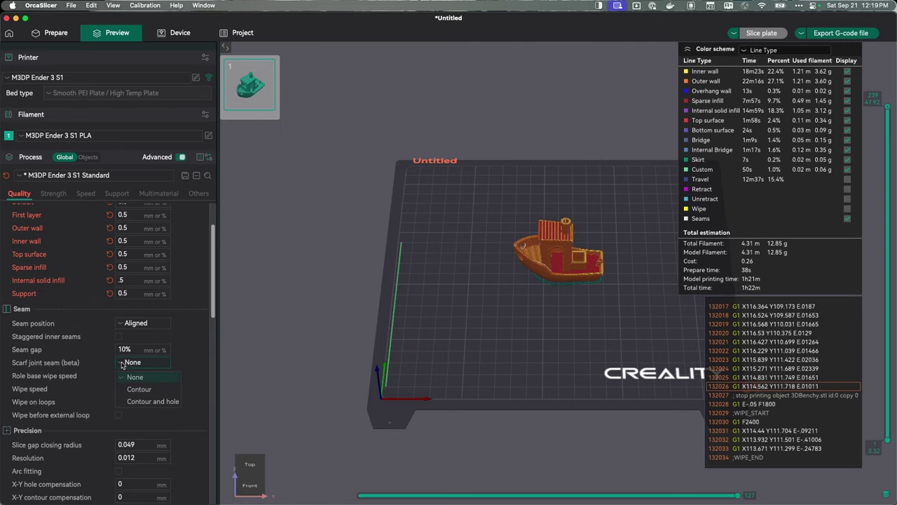
click(141, 403)
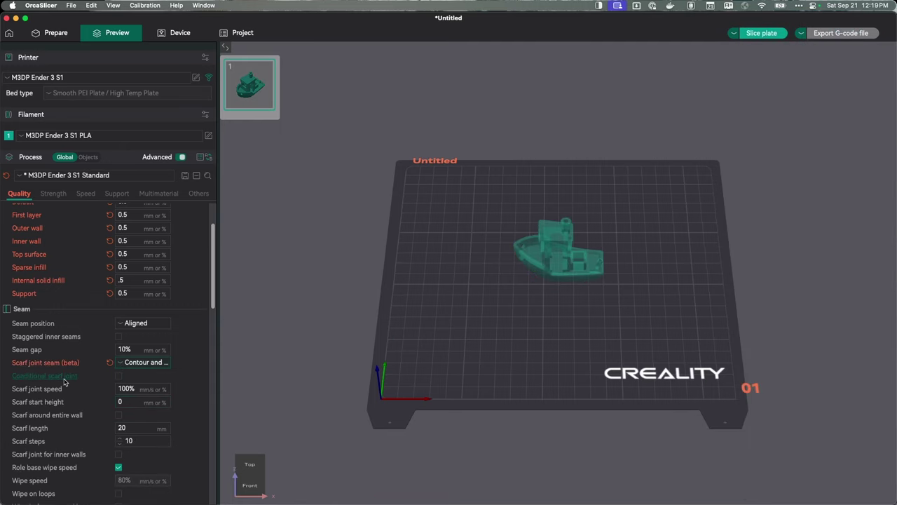
click(119, 377)
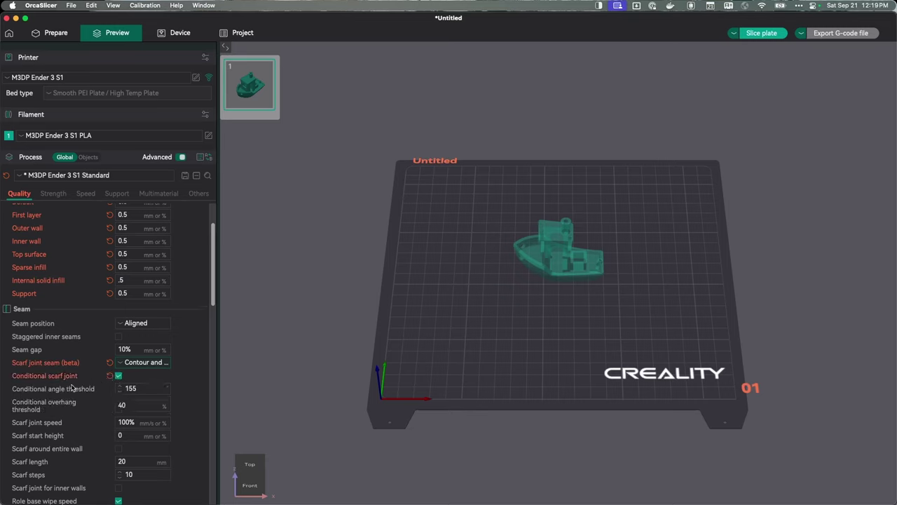
scroll(161, 451, down, 3)
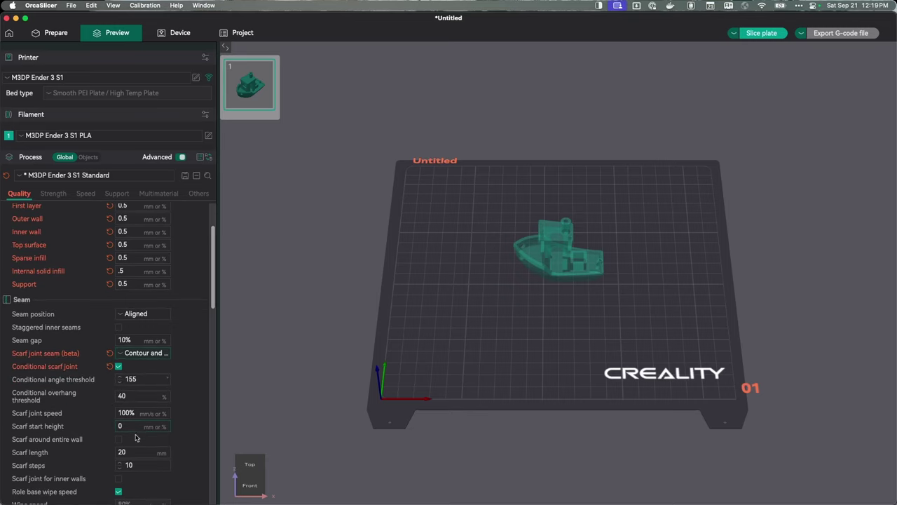
scroll(162, 451, down, 5)
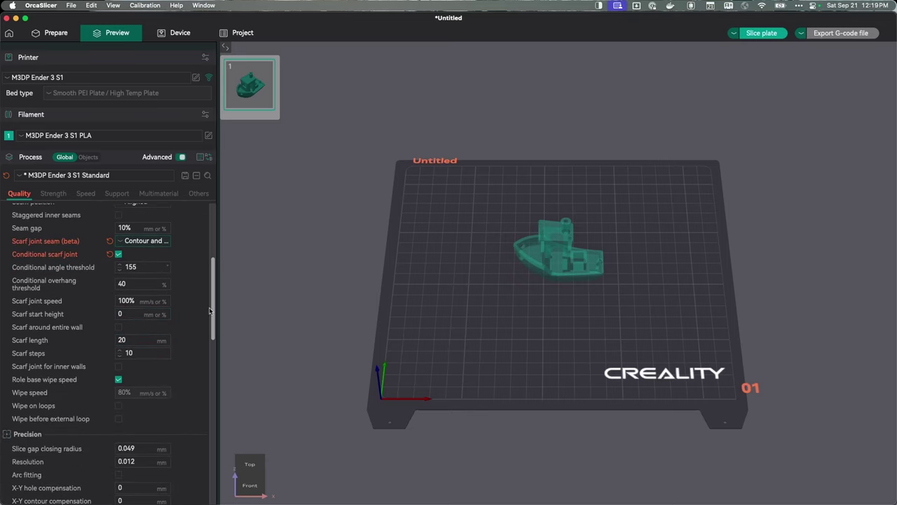
scroll(215, 290, up, 5)
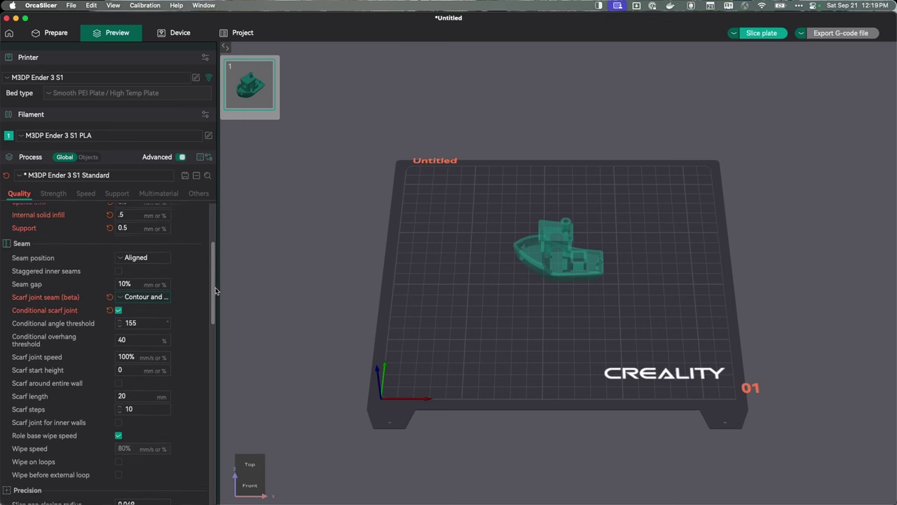
click(765, 34)
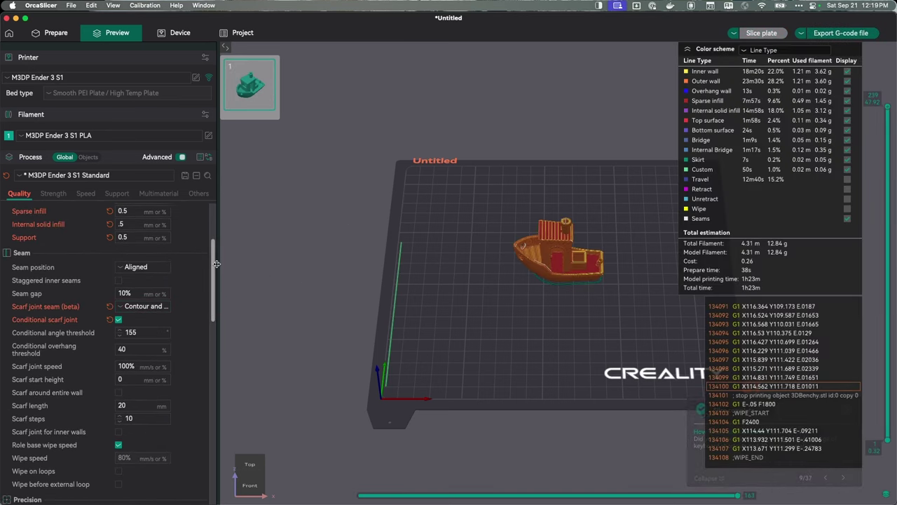
Step: Enable arc fitting under Precision and re-slice the Benchy to a 1h24m estimate
scroll(217, 273, down, 2)
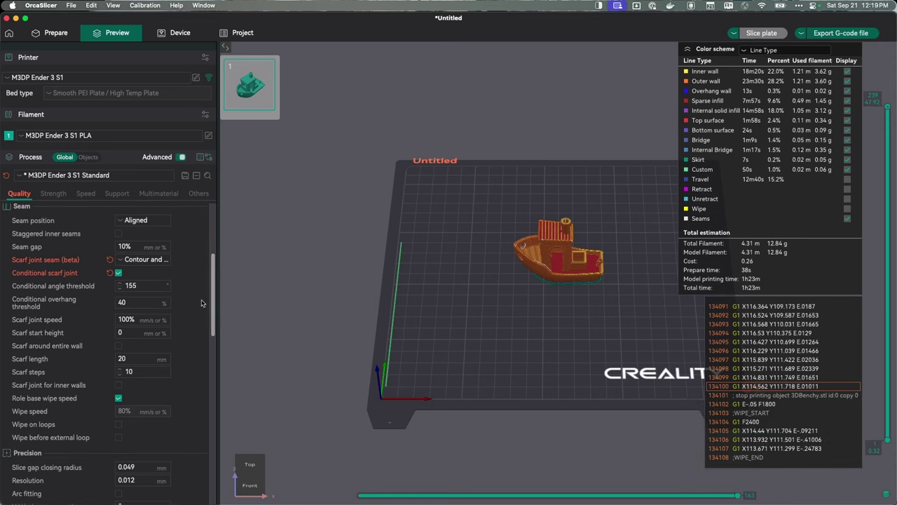
drag(214, 281, 203, 326)
scroll(161, 383, down, 2)
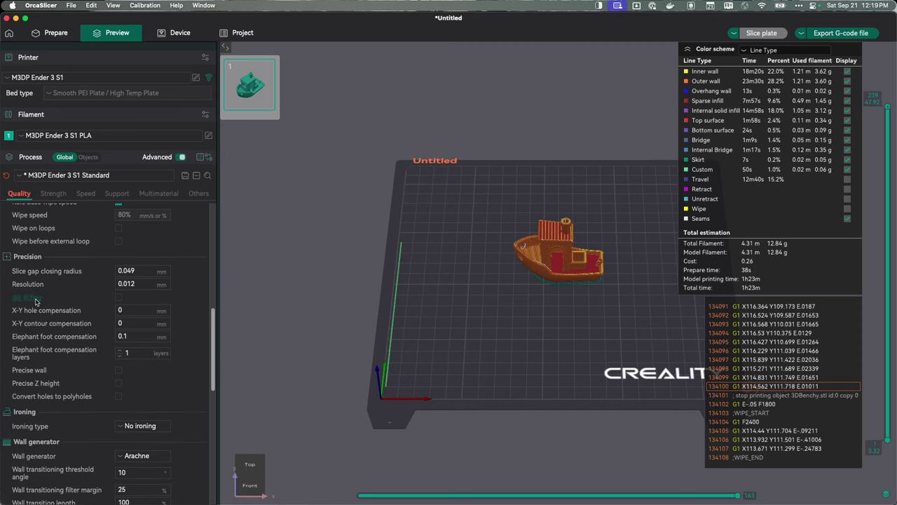
click(118, 297)
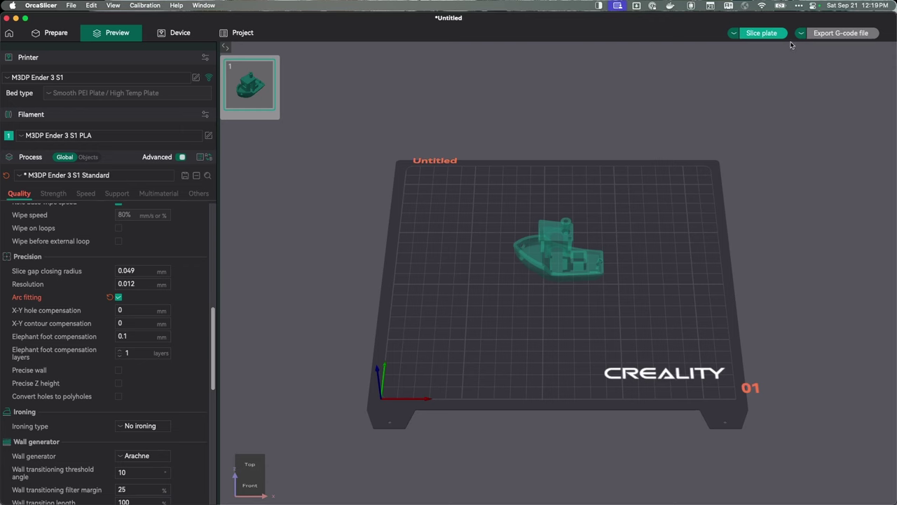
click(755, 35)
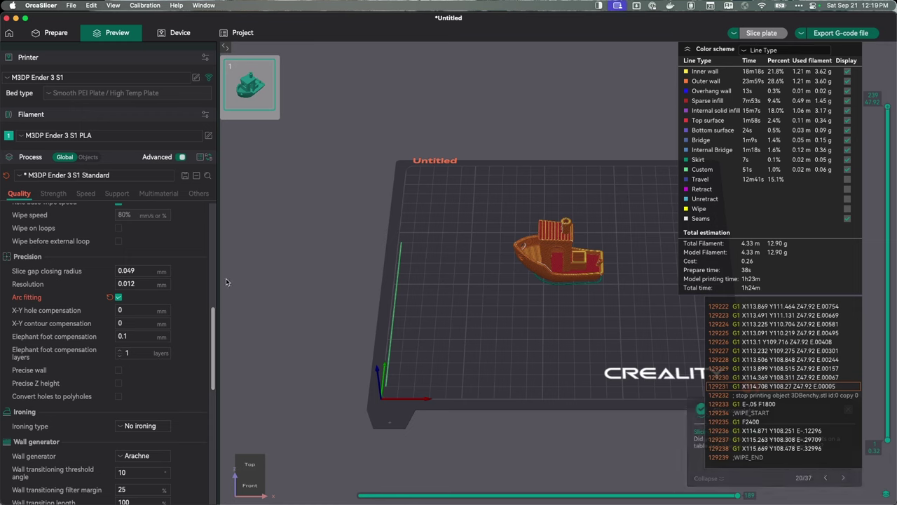
scroll(164, 368, down, 3)
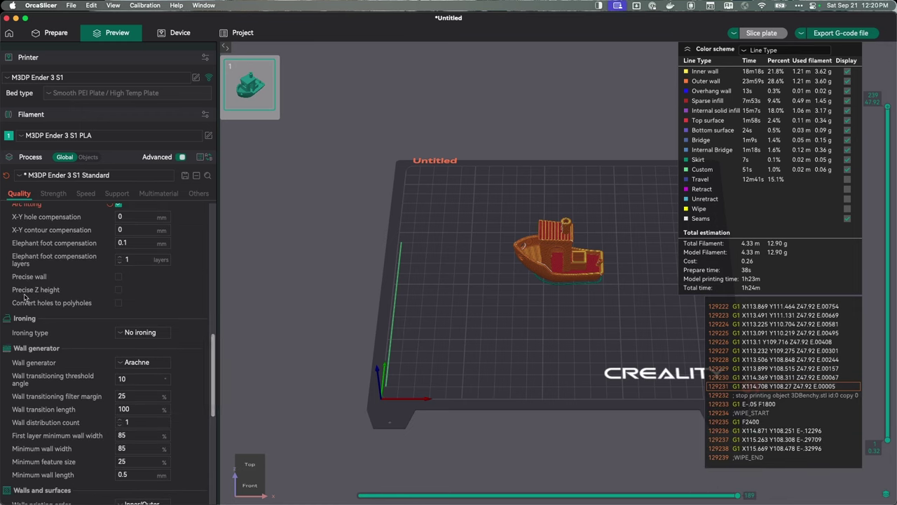
Step: Turn on Precise wall and Precise Z height, then re-slice for a 1h23m estimate
click(118, 277)
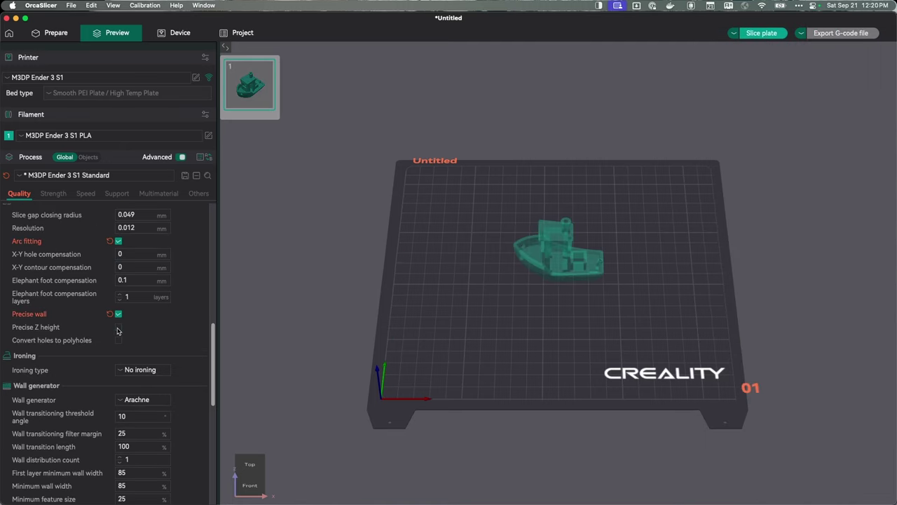
click(118, 328)
click(759, 33)
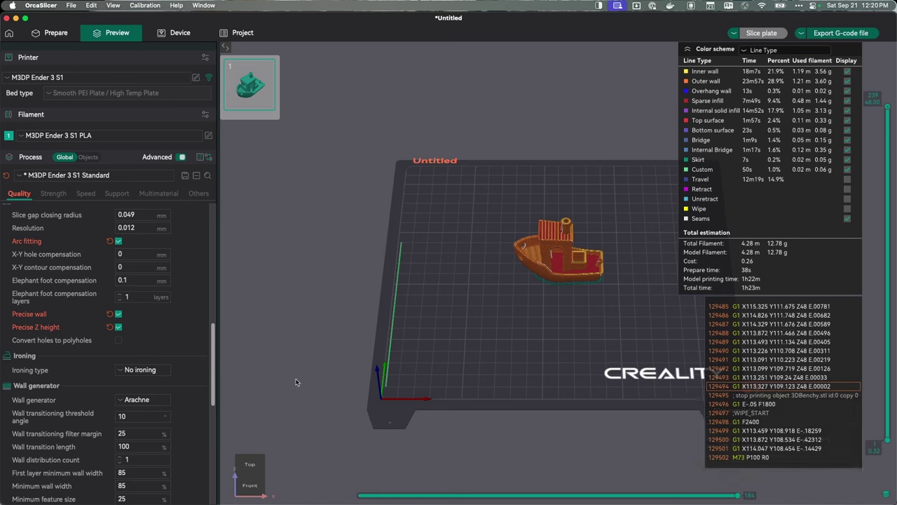
drag(211, 347, 210, 387)
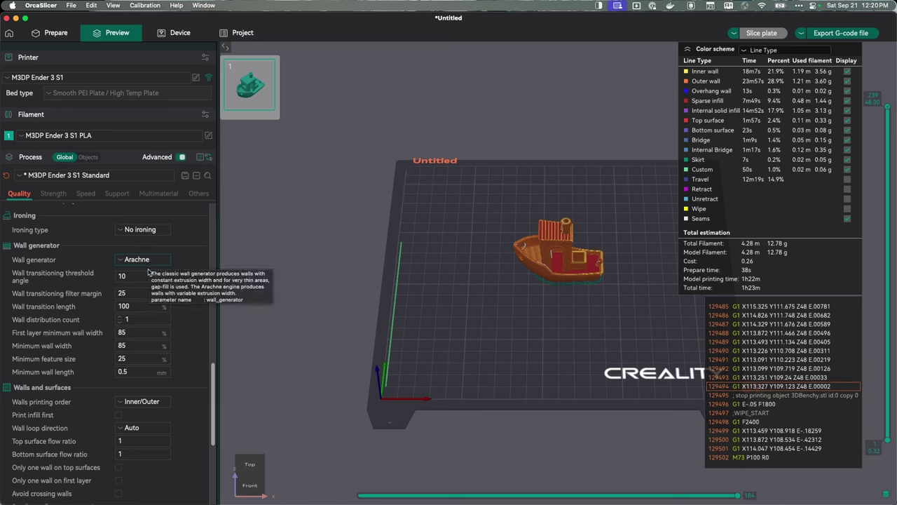
Step: Print walls in Inner/Outer/Inner order, re-slice to 1h25m, and save the process preset
drag(213, 384, 213, 403)
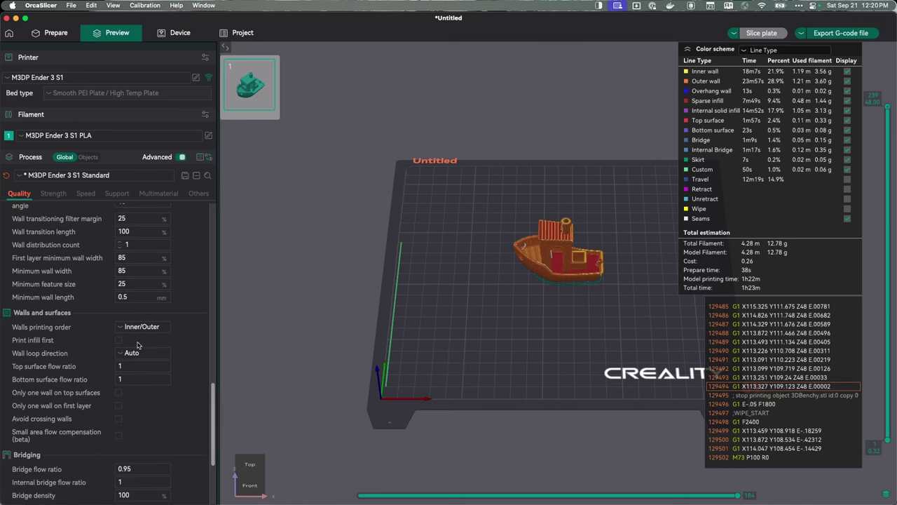
click(120, 328)
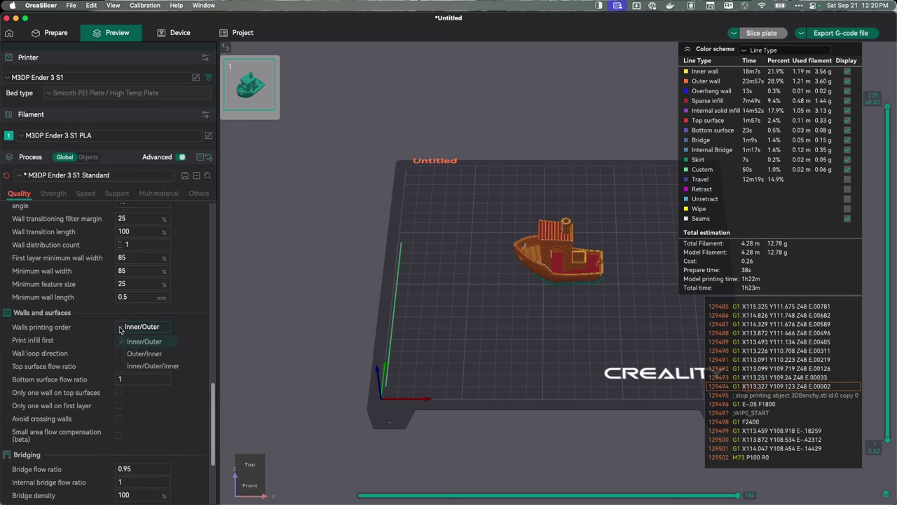
click(149, 366)
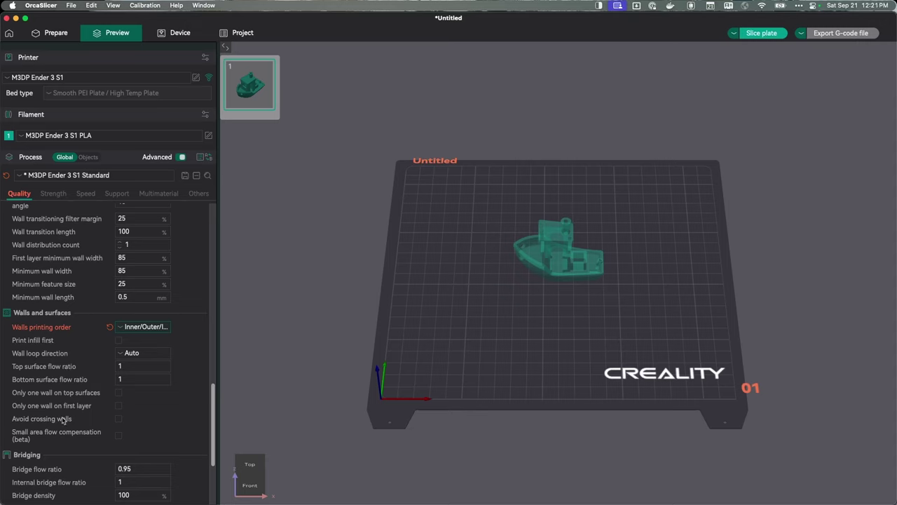
click(760, 34)
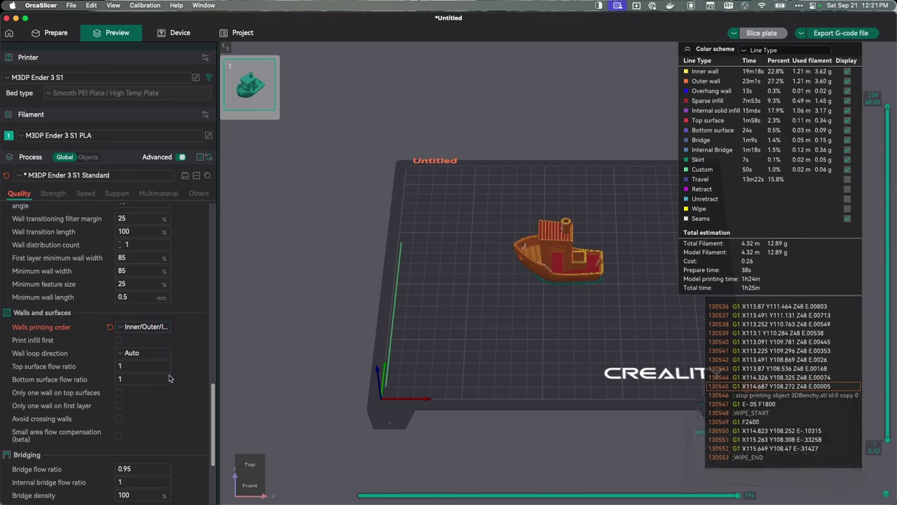
scroll(79, 373, down, 5)
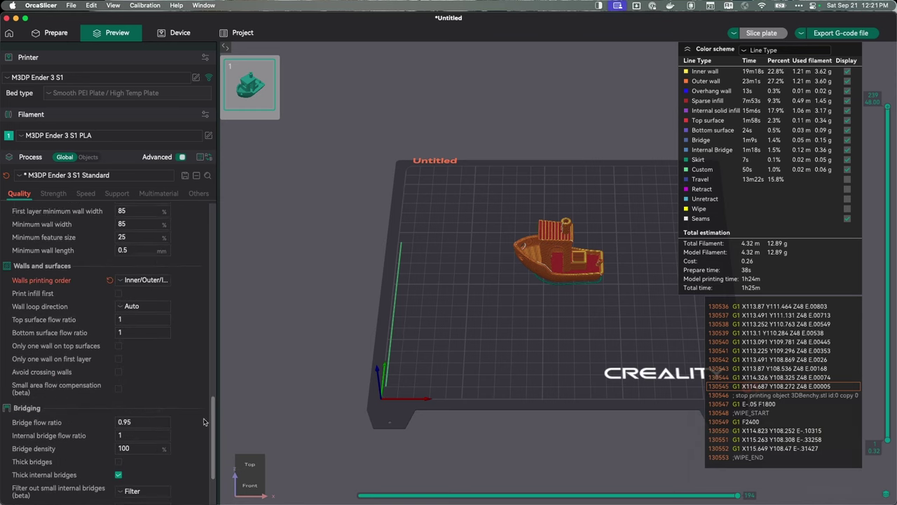
click(184, 177)
Step: Confirm the process preset save and raise Wall loops from 2 to 3
click(139, 361)
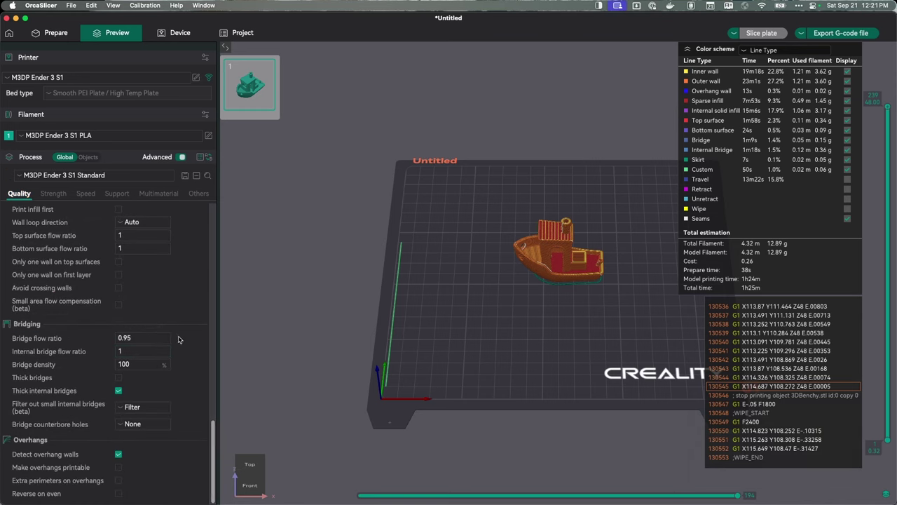
click(53, 193)
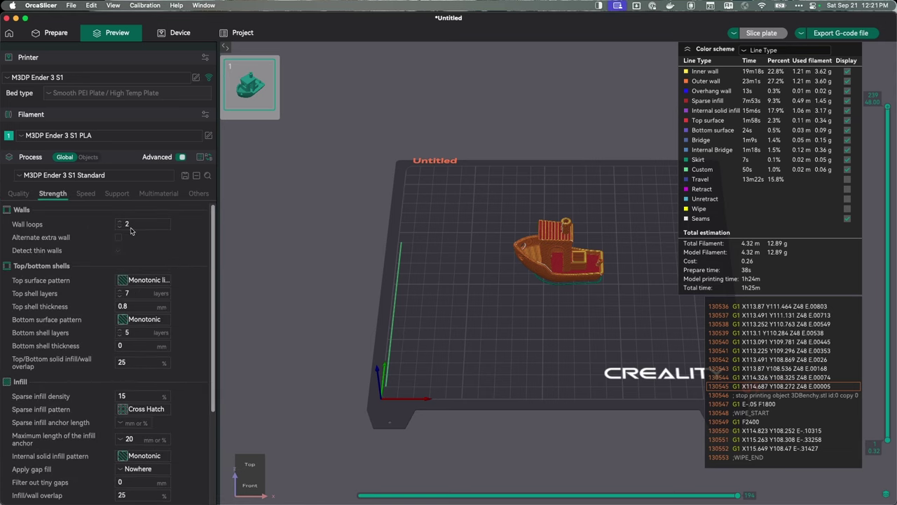
click(119, 221)
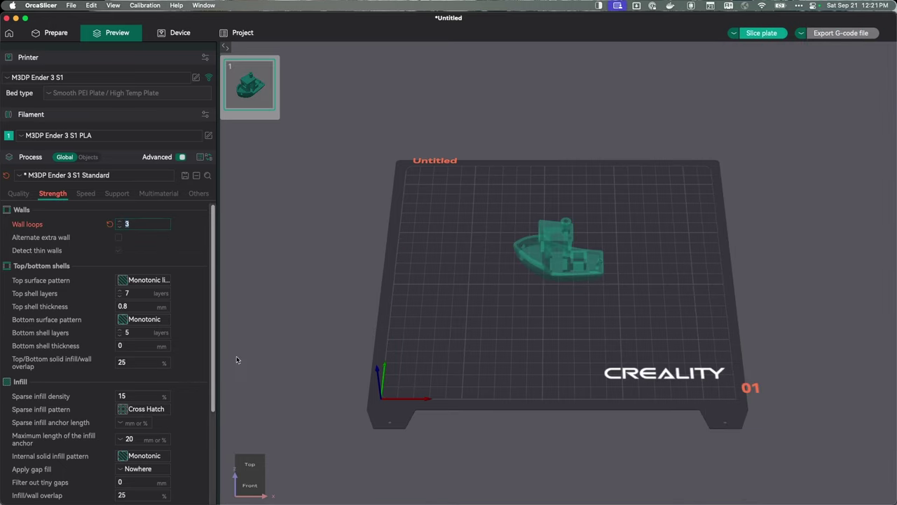
Step: Set sparse infill density to 10% and re-slice, estimating 1h32m total
scroll(116, 314, down, 3)
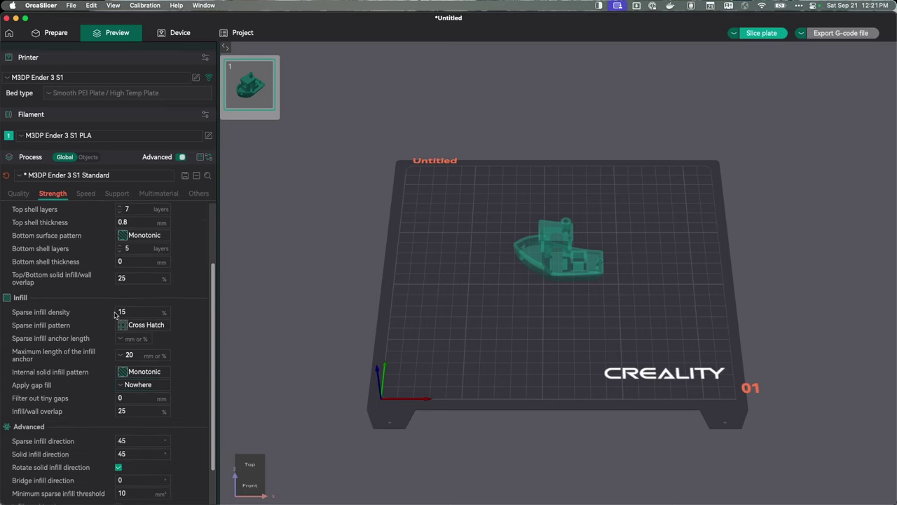
drag(132, 313, 79, 309)
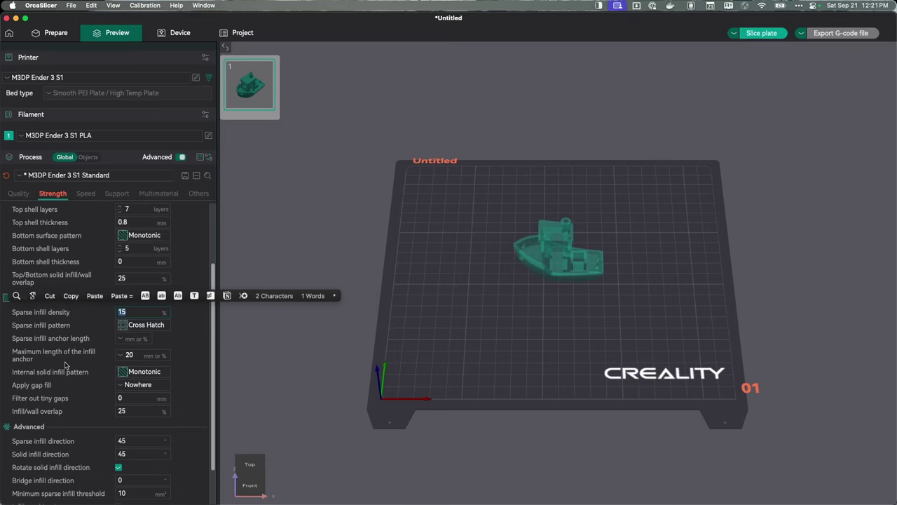
text(10)
click(157, 325)
click(157, 325)
click(766, 36)
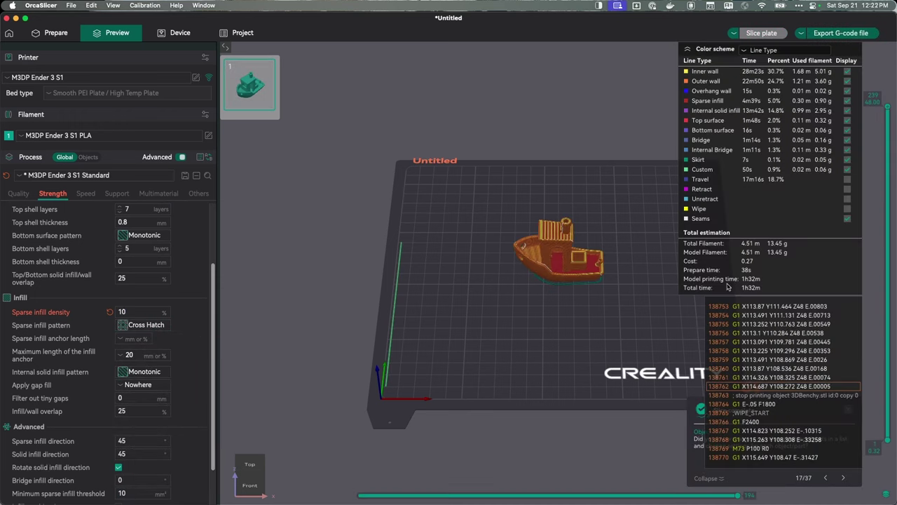
Step: Raise wall loops from 2 to 3 and reslice the Benchy, now estimated at 1h33m
drag(218, 273, 217, 271)
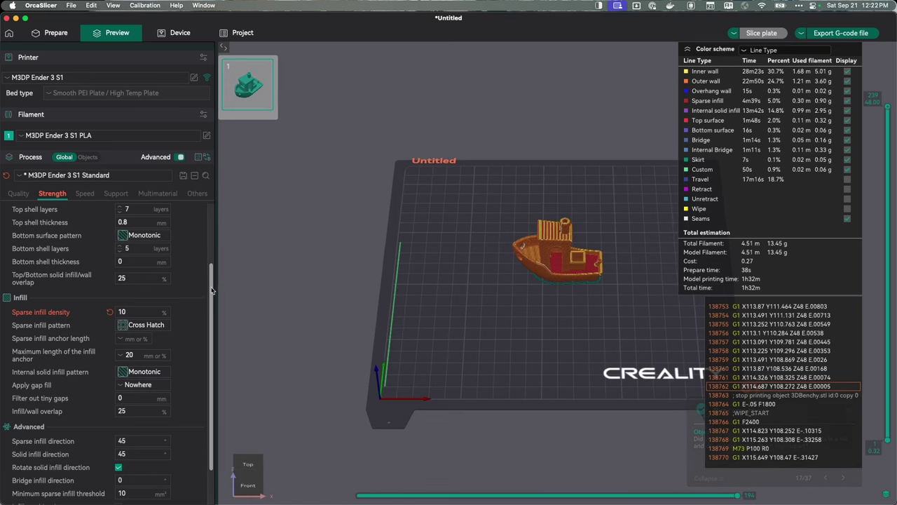
scroll(119, 231, up, 3)
click(119, 226)
click(761, 33)
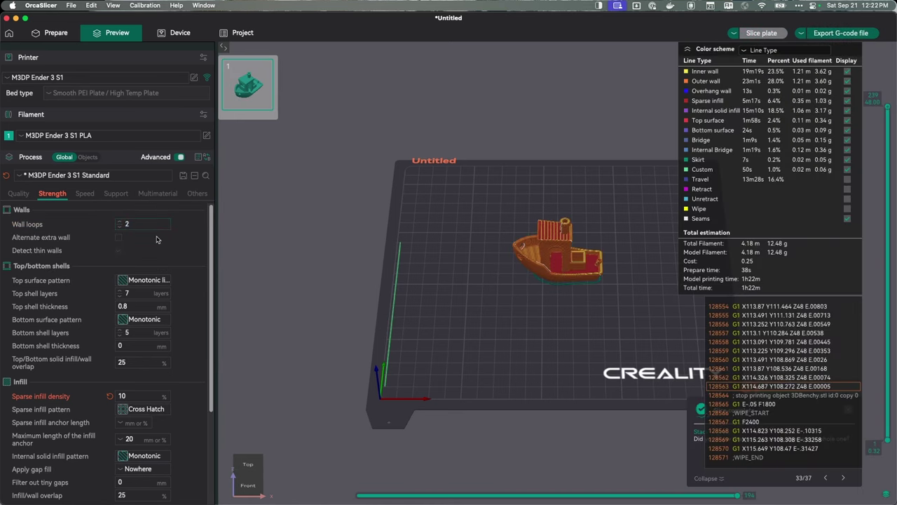
click(121, 224)
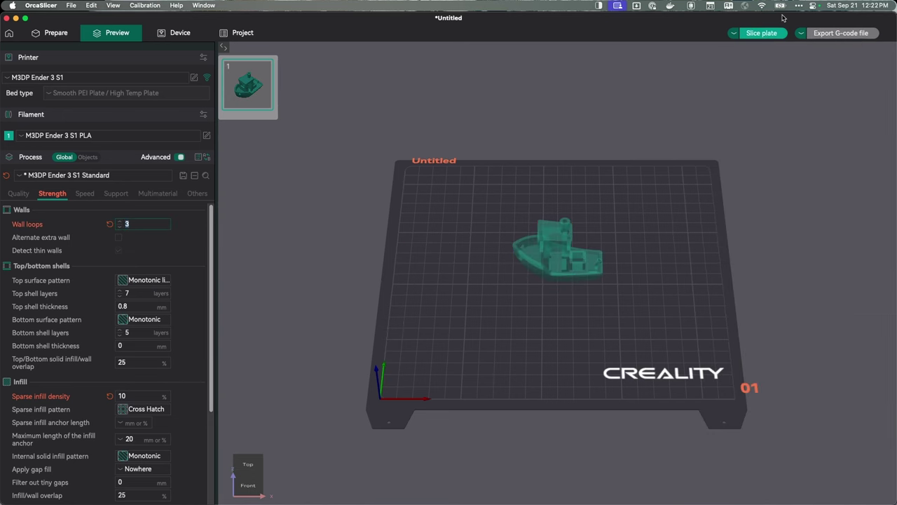
click(761, 33)
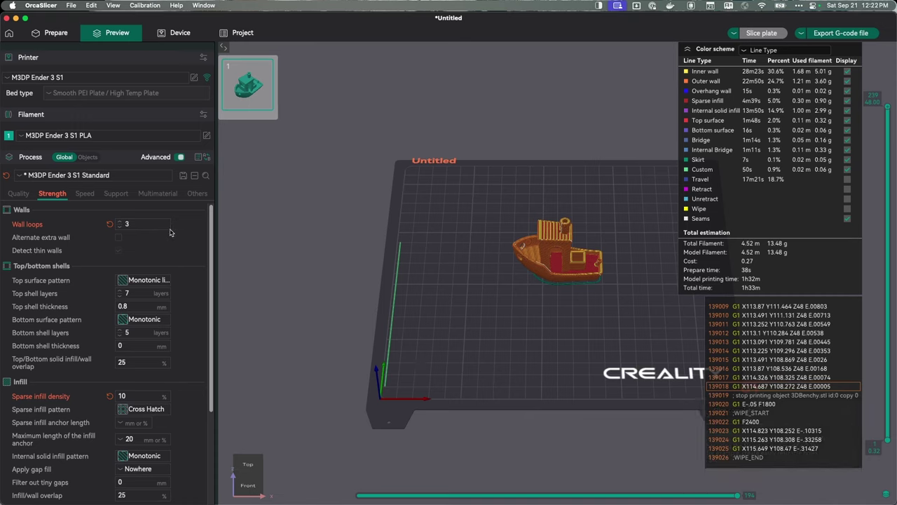
scroll(161, 224, down, 1)
scroll(133, 227, up, 1)
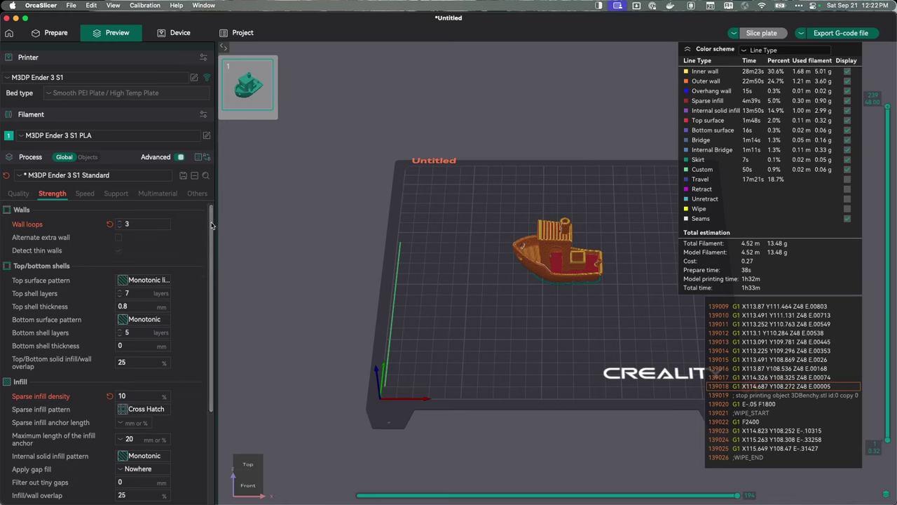
Step: Try Hilbert Curve, then set sparse infill to Adaptive Cubic and reslice for a 1h31m estimate
scroll(127, 302, down, 5)
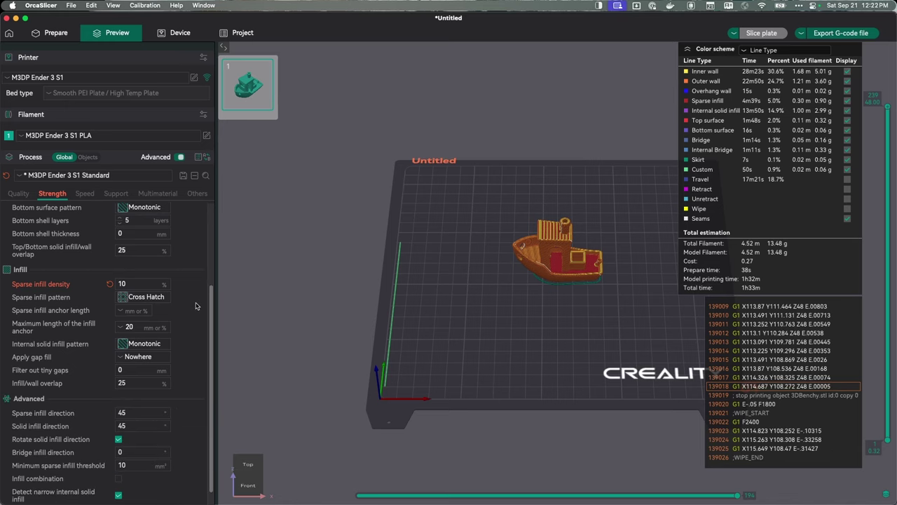
click(147, 302)
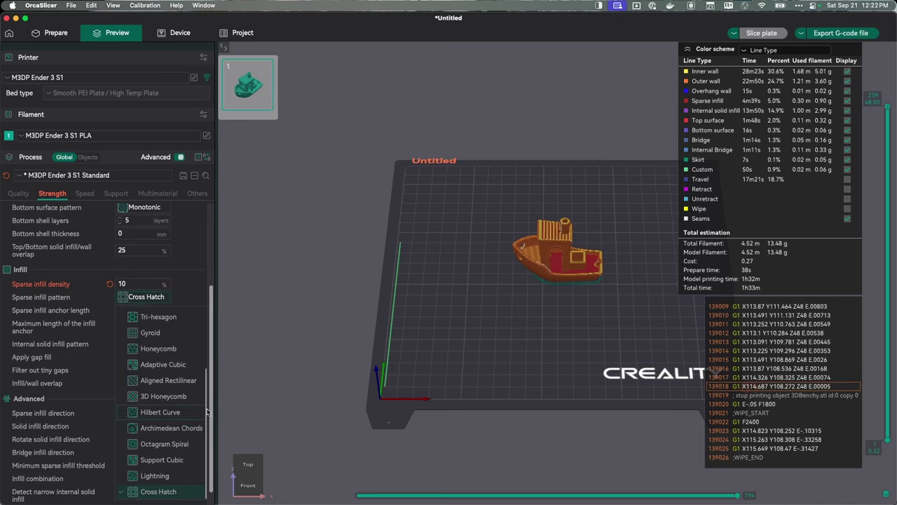
click(160, 412)
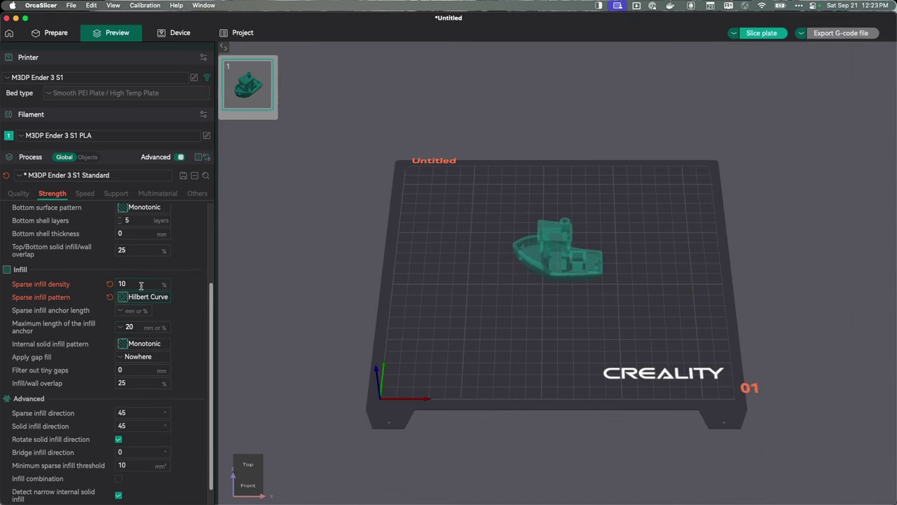
click(147, 300)
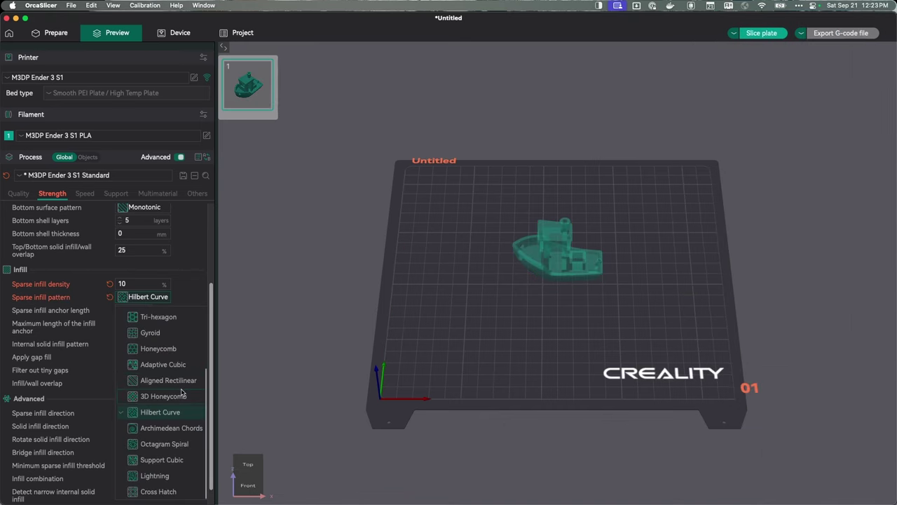
click(167, 364)
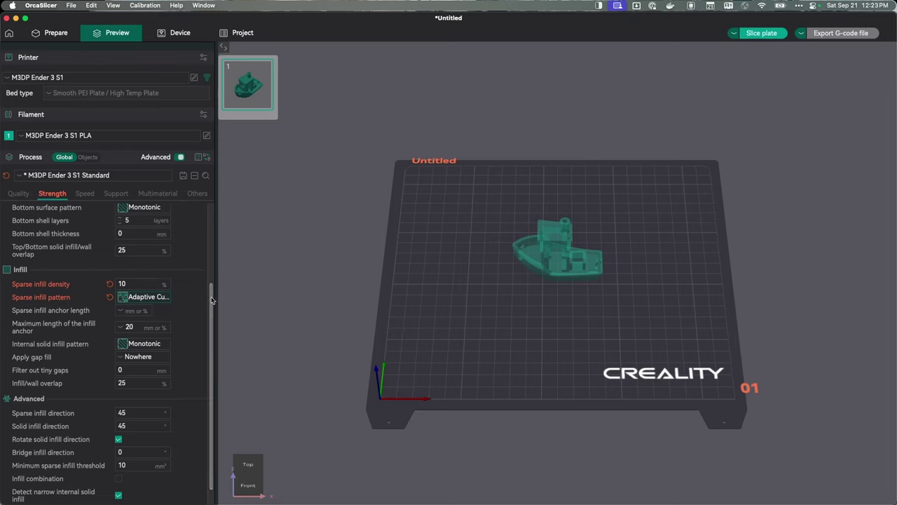
scroll(212, 298, down, 1)
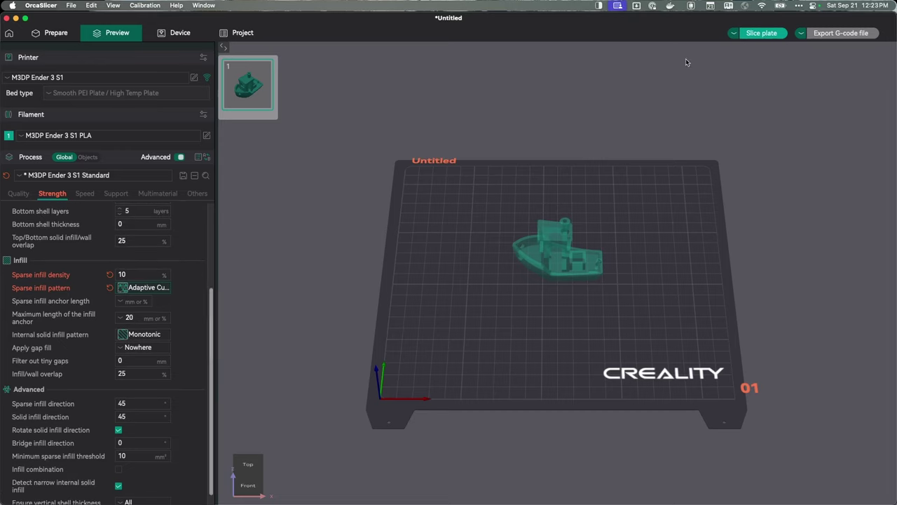
click(762, 32)
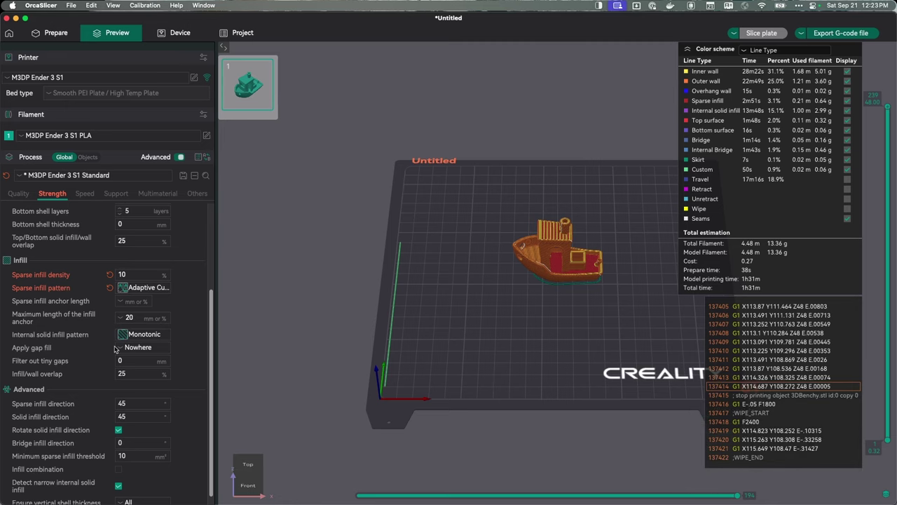
scroll(205, 341, down, 1)
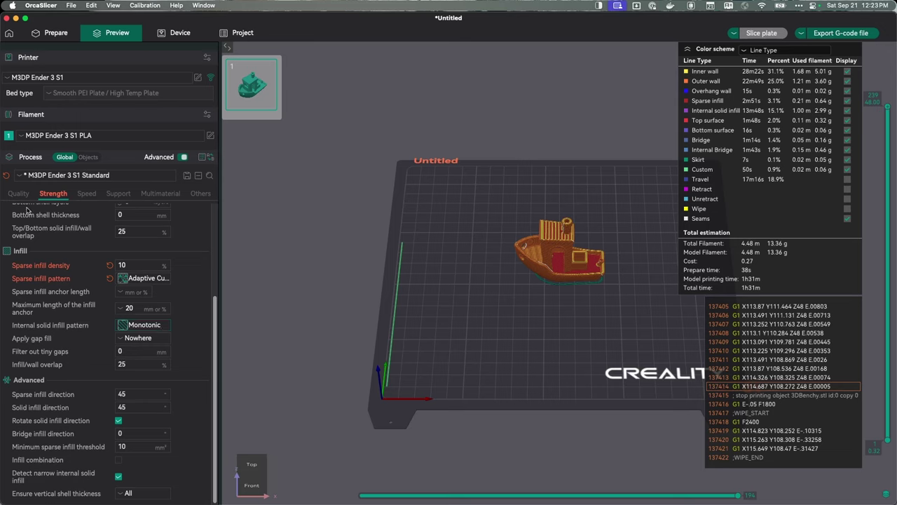
Step: Save the preset, then set first layer speed to 25 and first layer infill to 45 mm/s
click(187, 178)
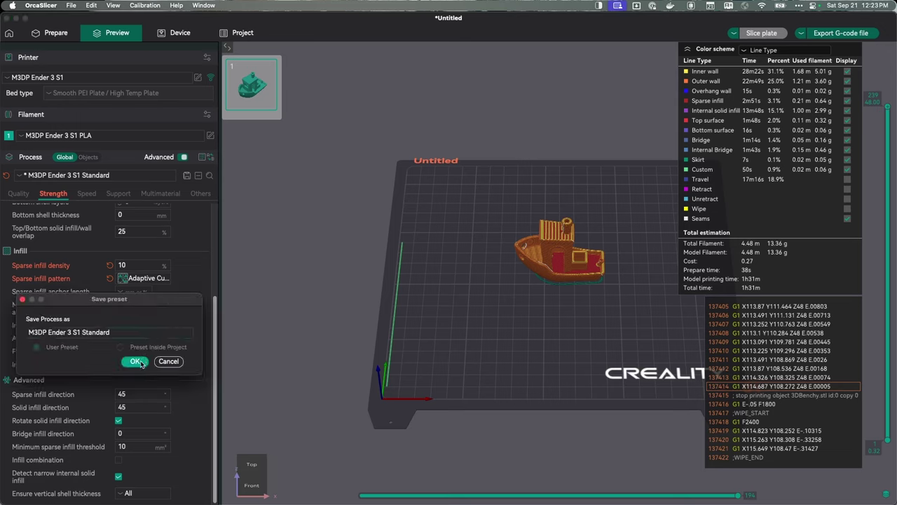
click(132, 361)
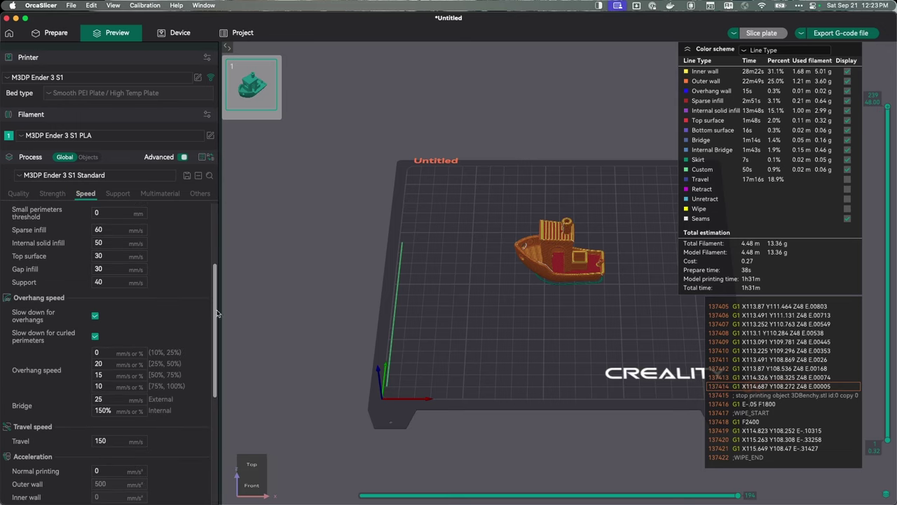
scroll(104, 239, up, 5)
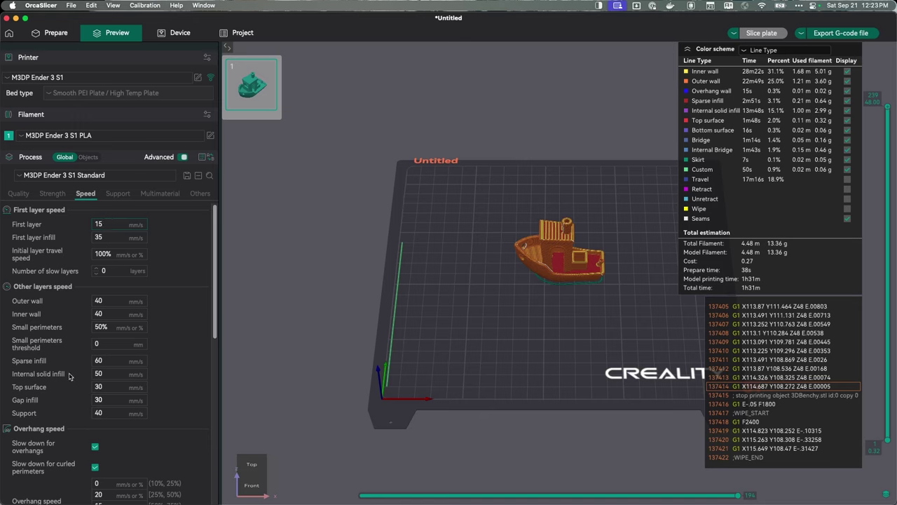
click(107, 222)
drag(123, 225, 94, 223)
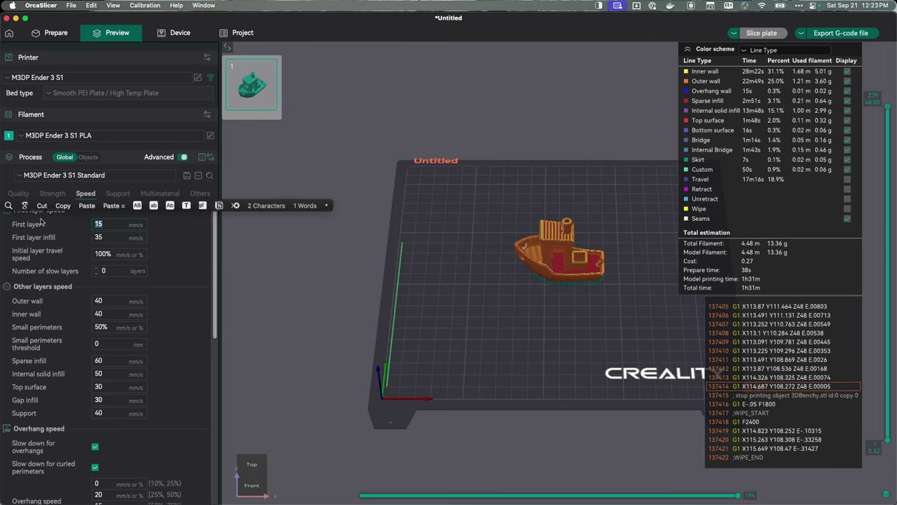
text(25)
key(Tab)
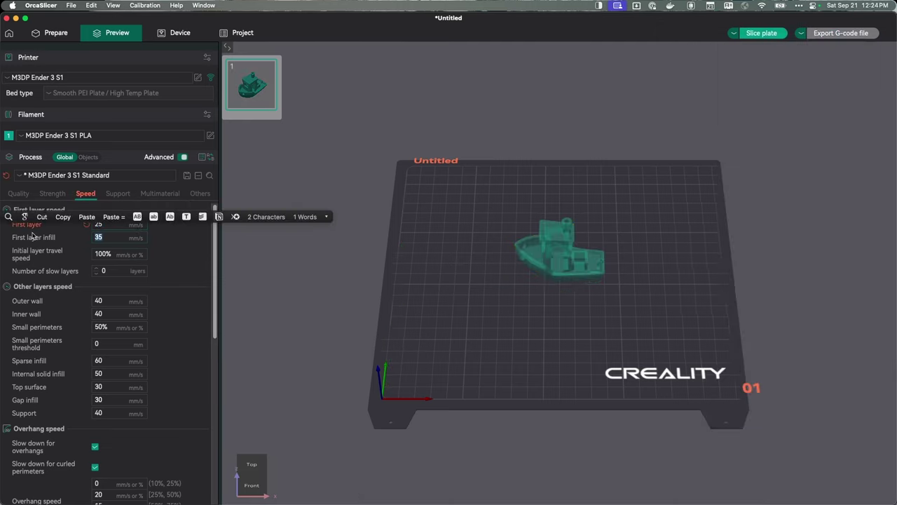
text(45)
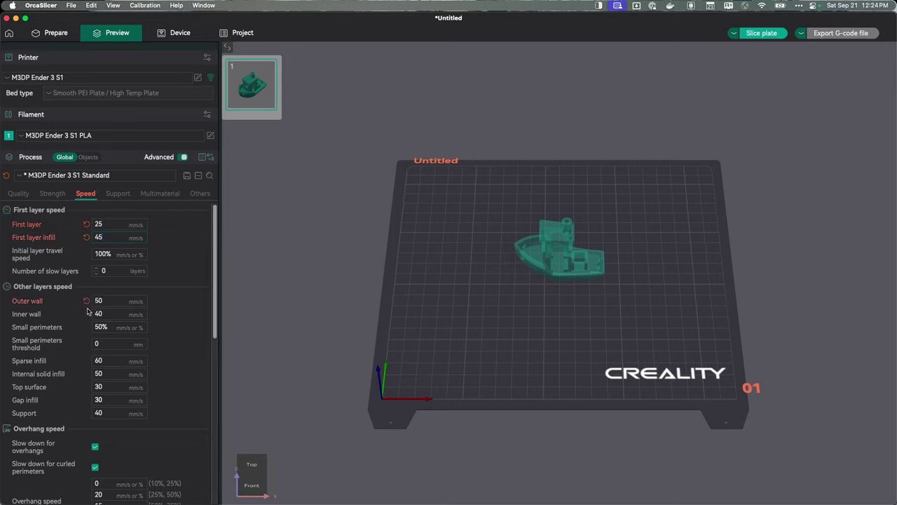
Step: Set inner wall 50, sparse infill 70, internal solid 60, top surface and gap infill 40 mm/s
drag(104, 314, 58, 313)
text(50)
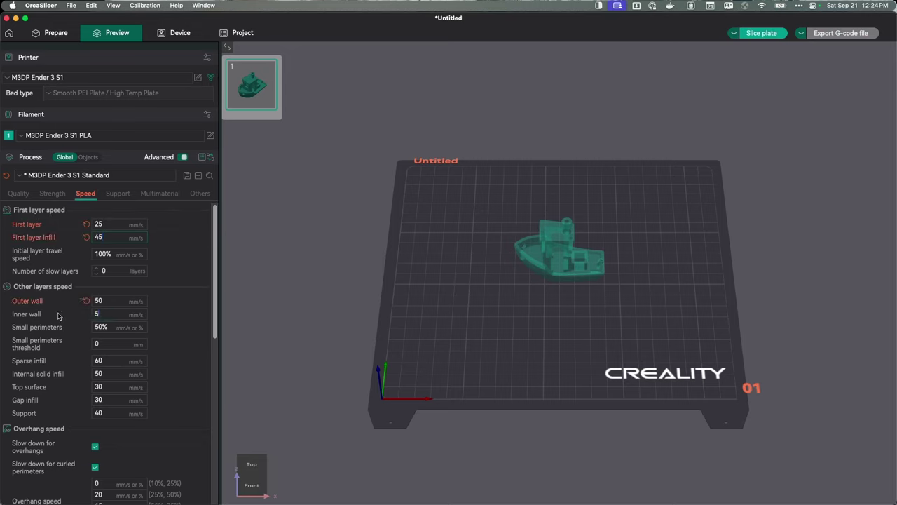
double_click(105, 361)
text(70)
drag(113, 375, 39, 369)
text(60)
drag(114, 387, 69, 382)
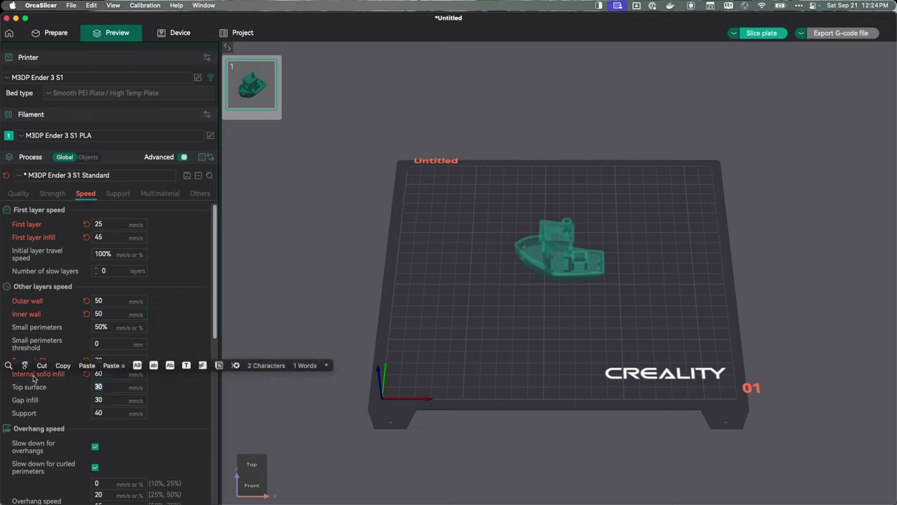
text(40)
drag(120, 400, 14, 400)
text(40)
drag(119, 413, 99, 412)
Step: Set support speed to 50 and lower the overhang speeds to 30, 25 and 20 mm/s
text(50)
scroll(168, 400, down, 1)
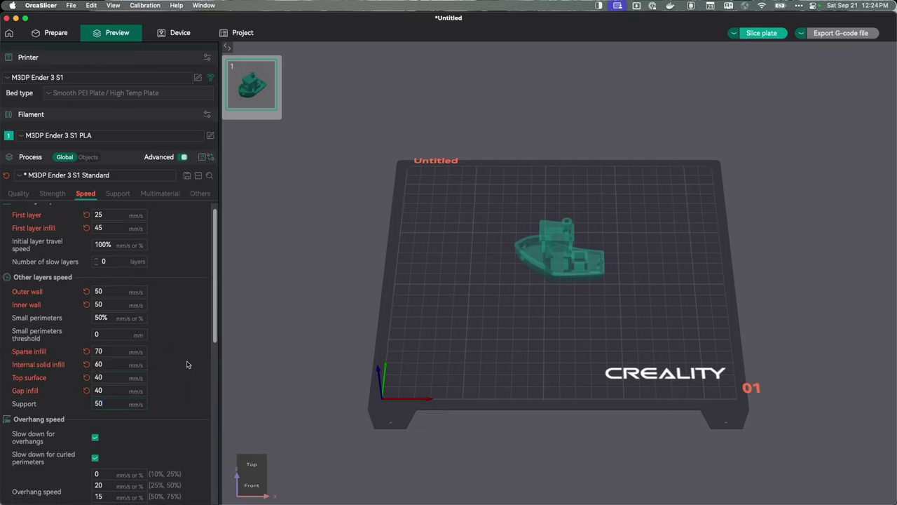
scroll(105, 337, down, 5)
drag(119, 345, 49, 348)
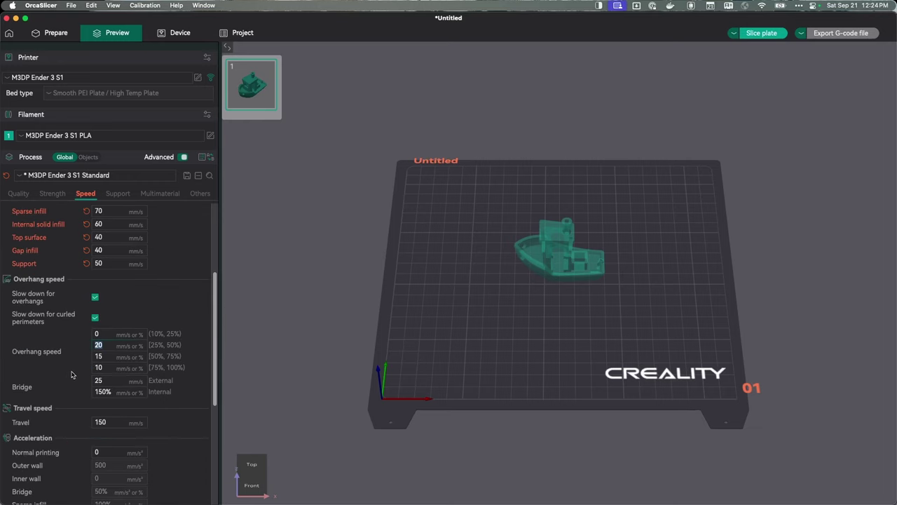
text(30)
drag(112, 357, 35, 355)
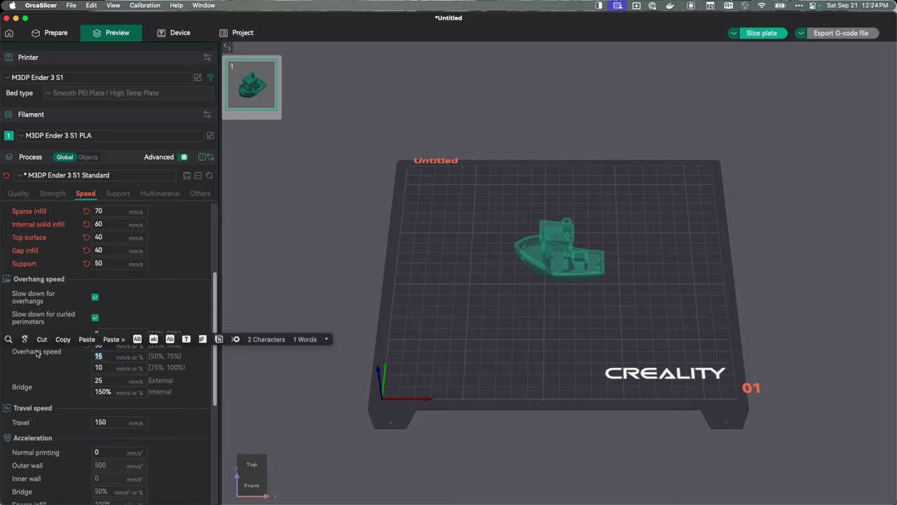
text(25)
click(97, 364)
drag(98, 364, 22, 361)
text(20)
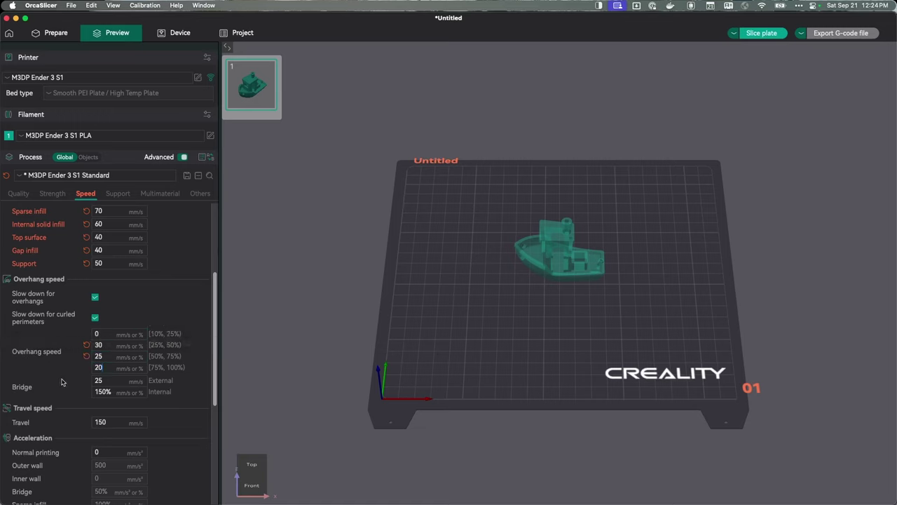
Step: Set external bridge speed to 35 mm/s and travel speed to 175 mm/s
drag(99, 380, 32, 374)
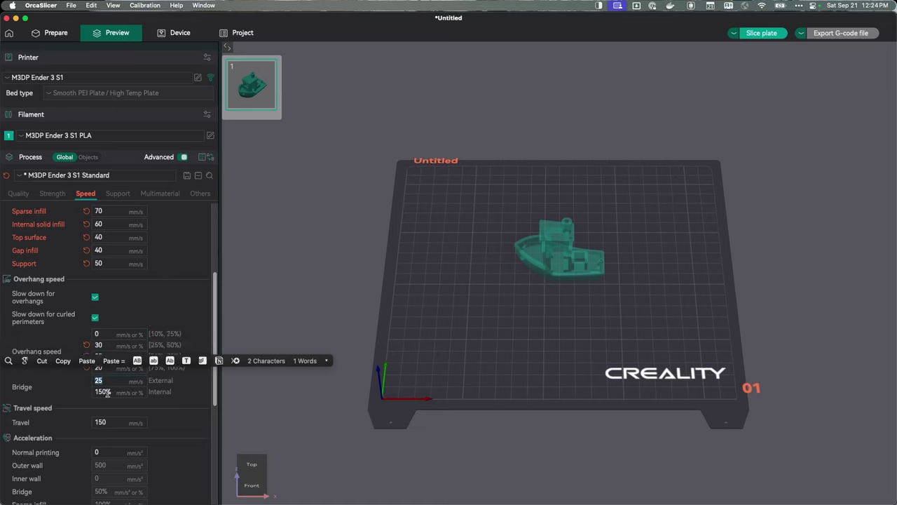
text(35)
drag(94, 421, 119, 436)
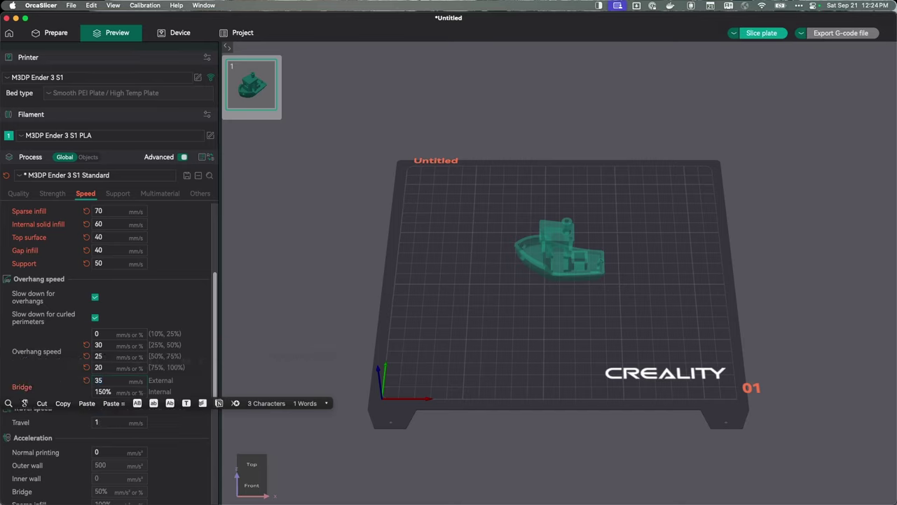
text(175)
key(Tab)
scroll(3, 302, down, 4)
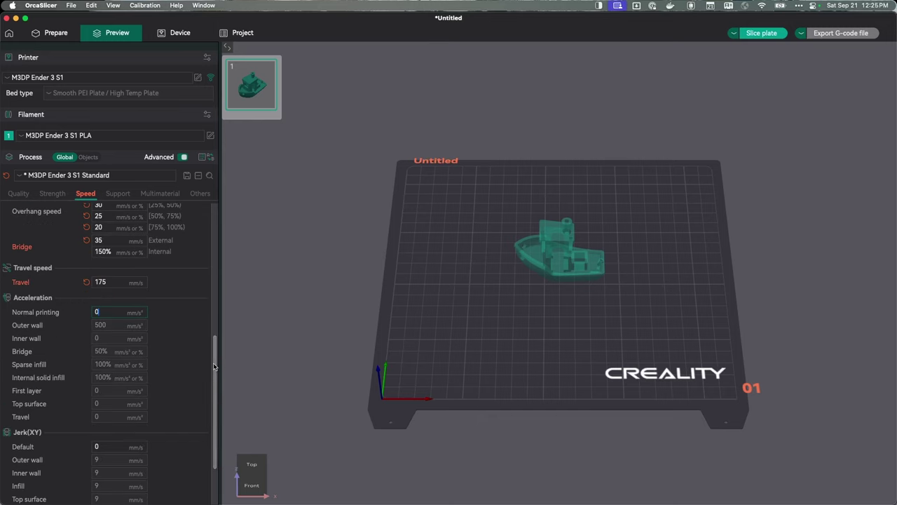
scroll(47, 350, down, 3)
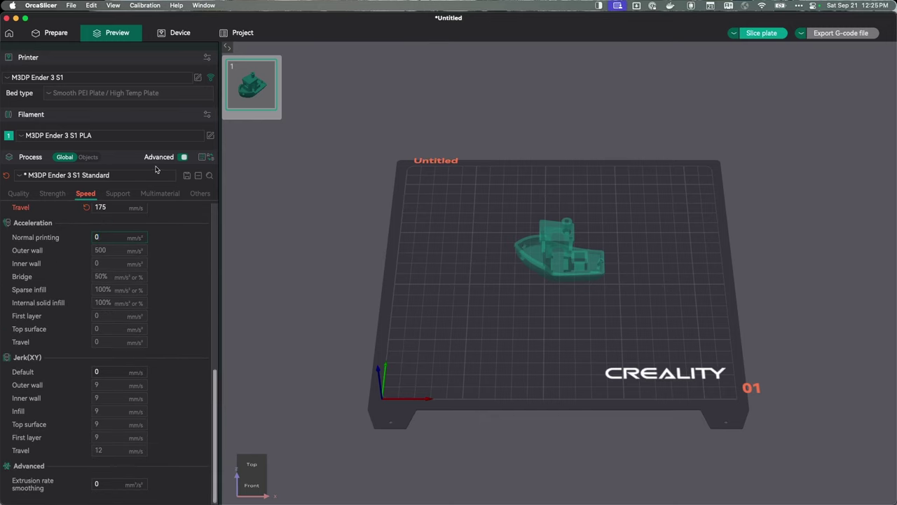
Step: Save the speeds to 'M3DP Ender 3 S1 Standard' and reslice for 1h26m, 13.34 g
click(186, 176)
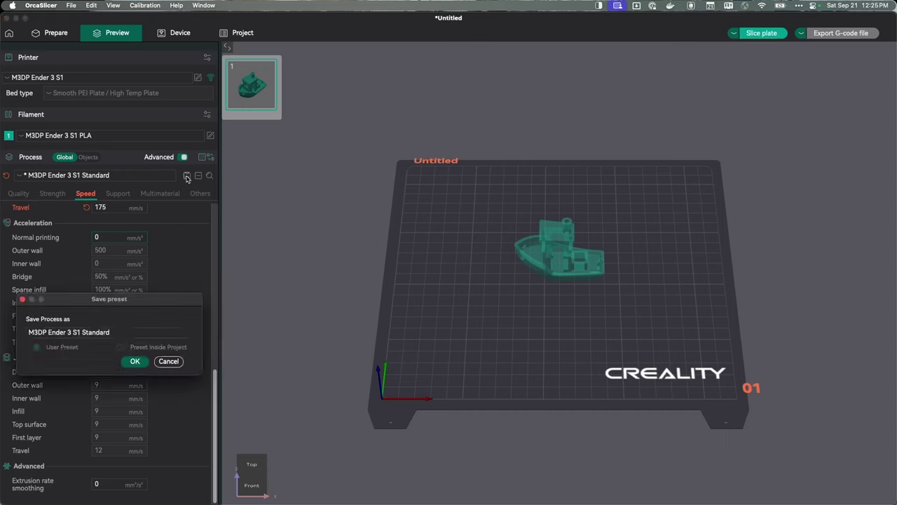
click(133, 361)
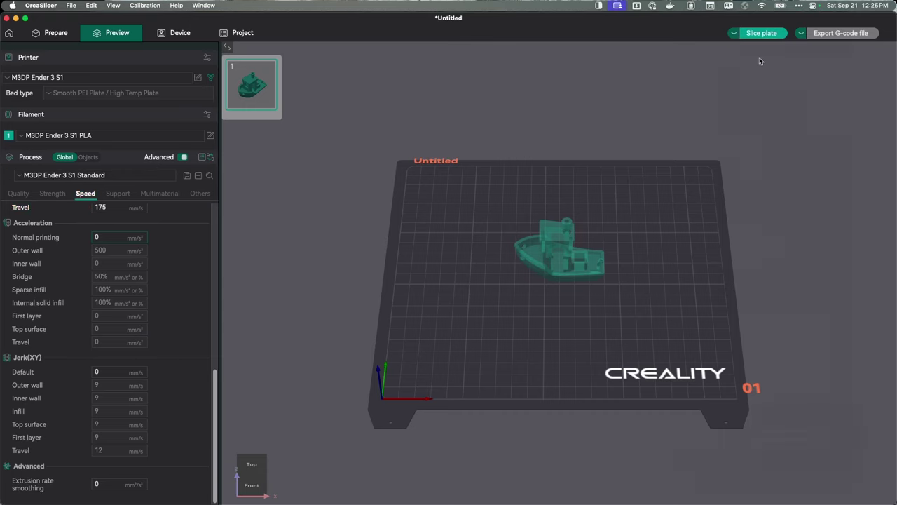
click(761, 33)
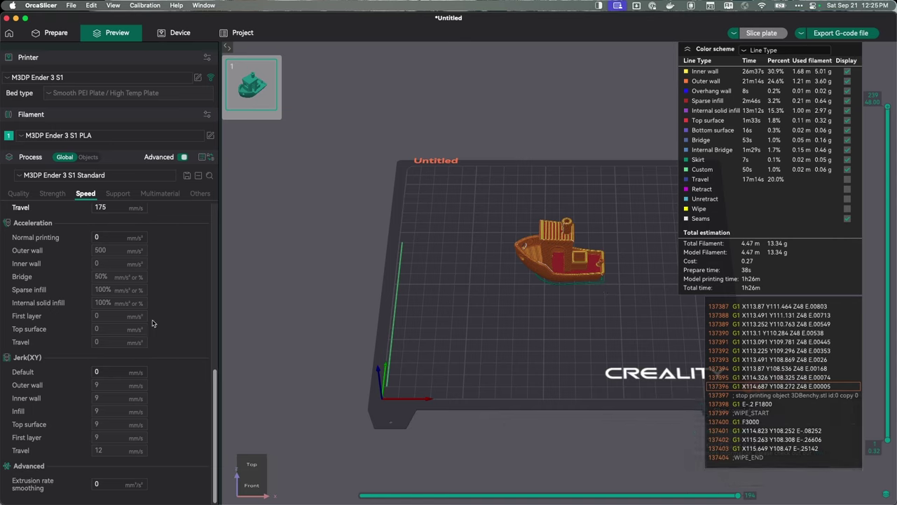
scroll(152, 324, up, 10)
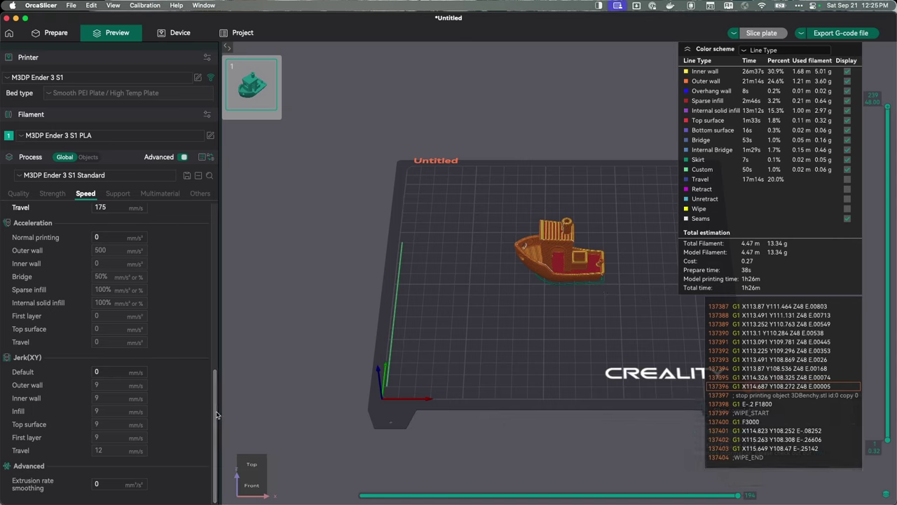
Step: Enable Tree(auto) supports on build plate only and save the profile
click(117, 193)
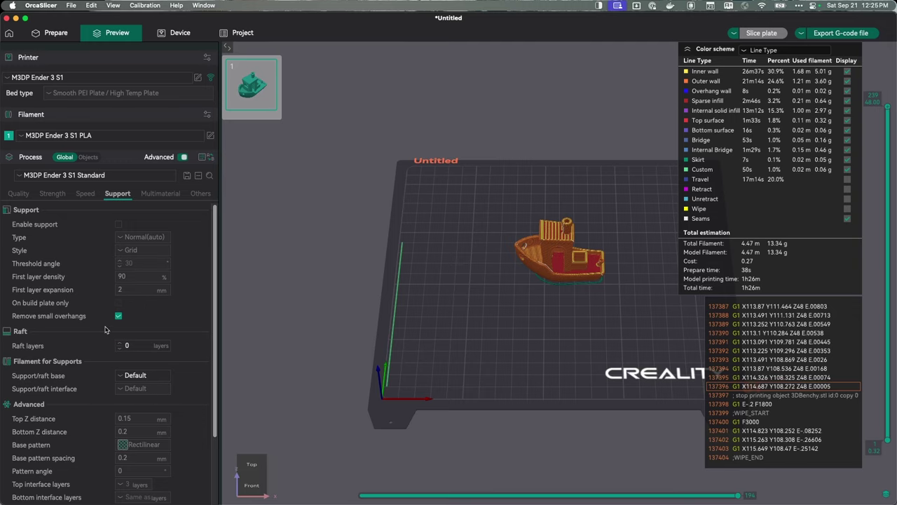
click(118, 224)
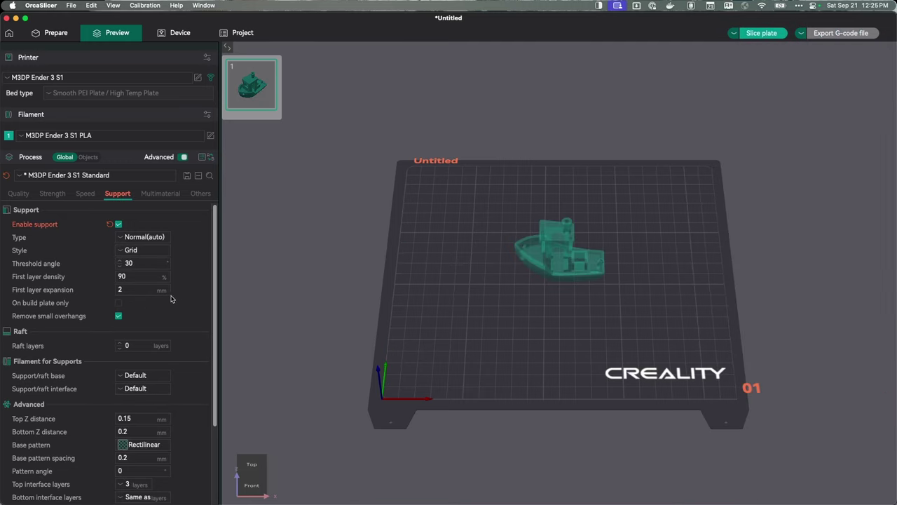
click(121, 238)
click(138, 265)
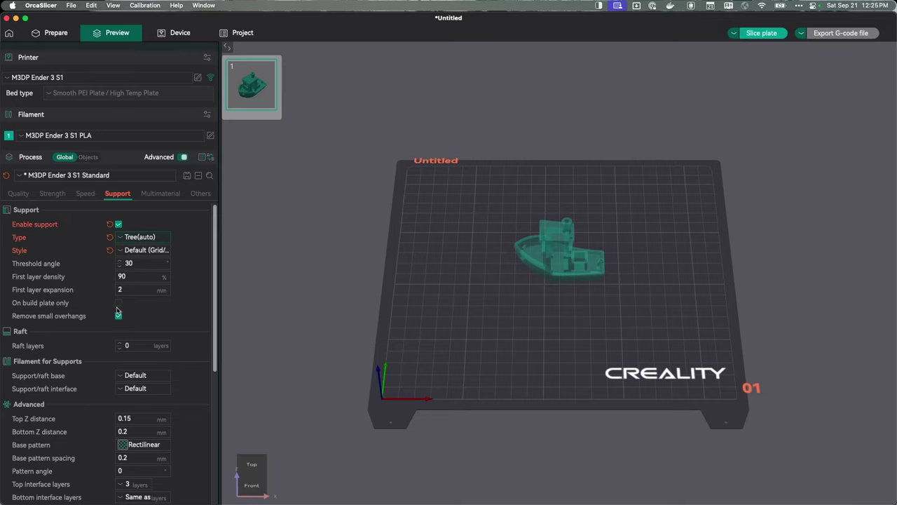
click(118, 303)
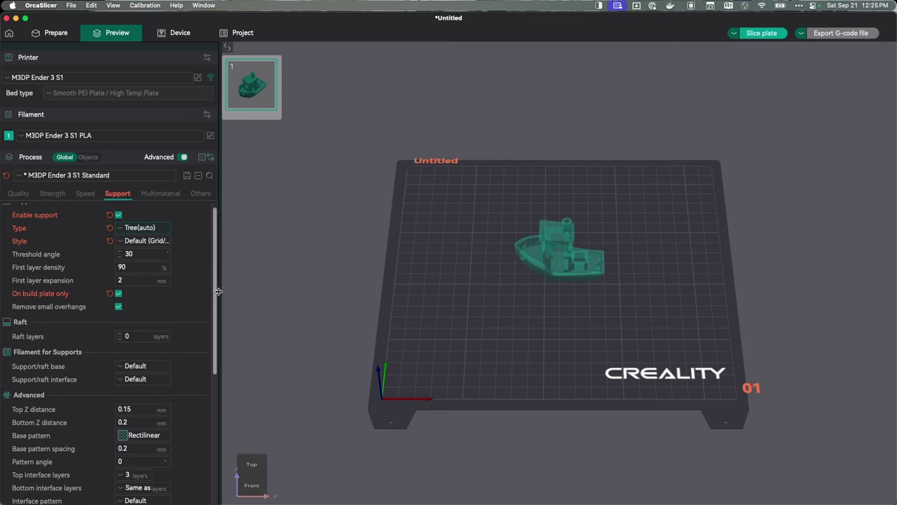
drag(218, 289, 218, 371)
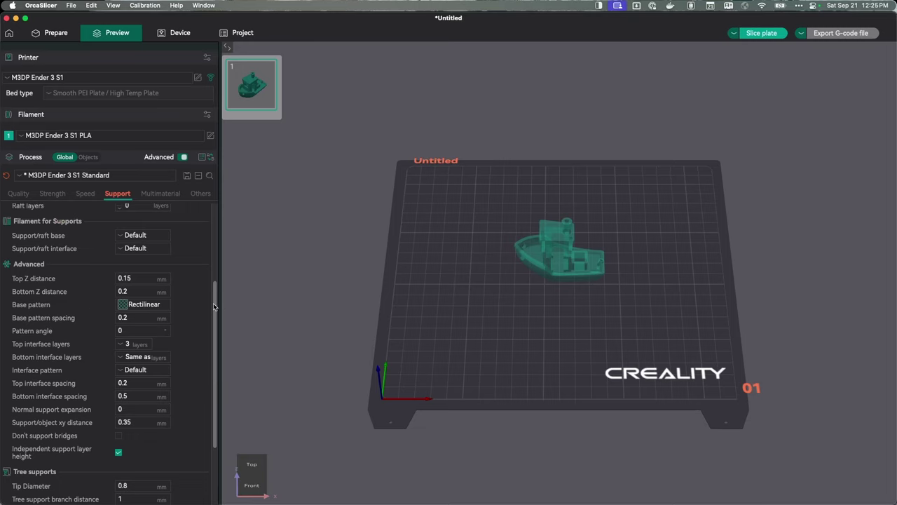
scroll(132, 262, down, 2)
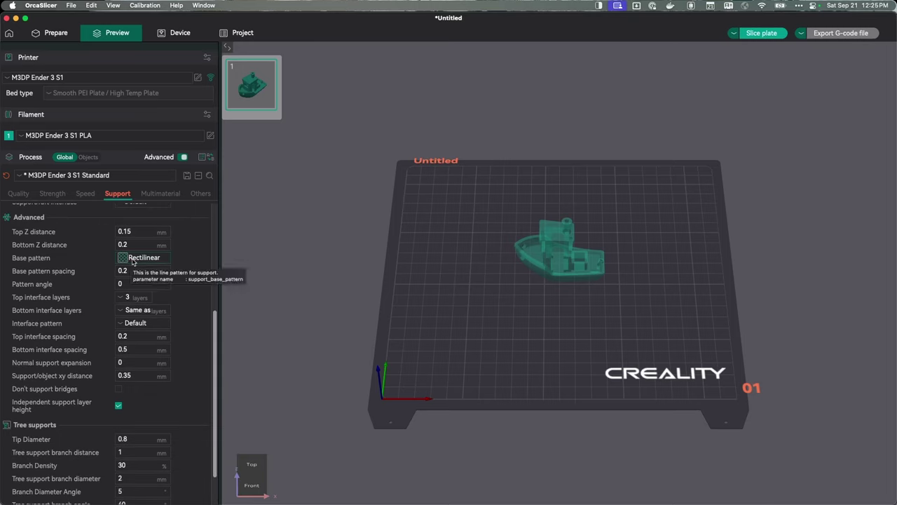
scroll(133, 262, down, 2)
scroll(140, 259, up, 10)
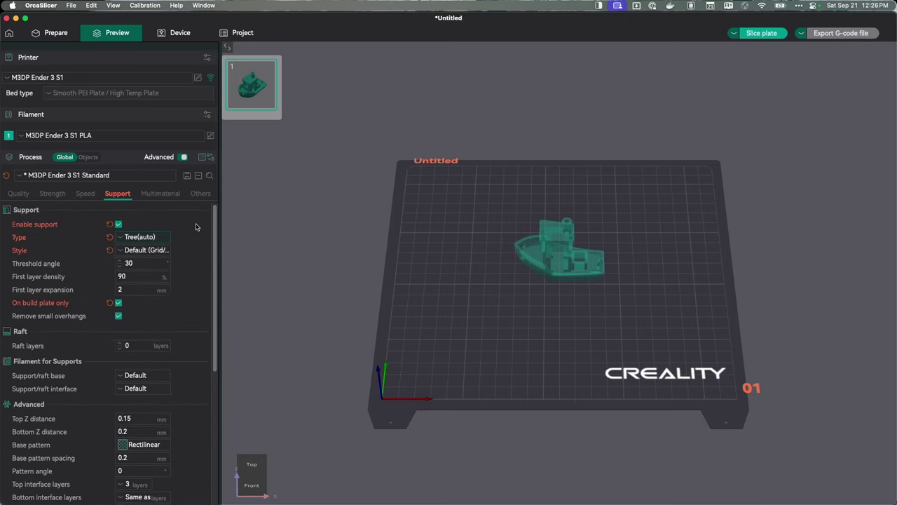
click(186, 176)
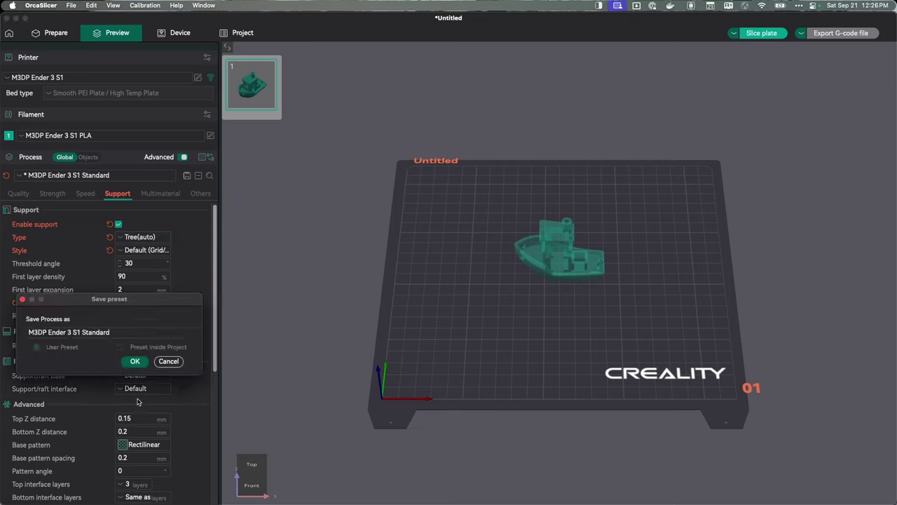
click(134, 361)
Step: Turn support generation back off and save the profile again
click(119, 225)
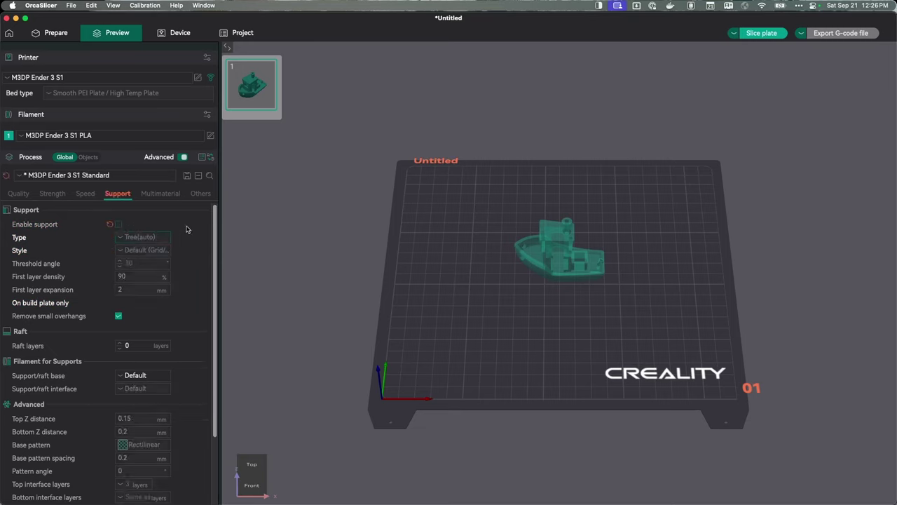
click(186, 176)
click(138, 360)
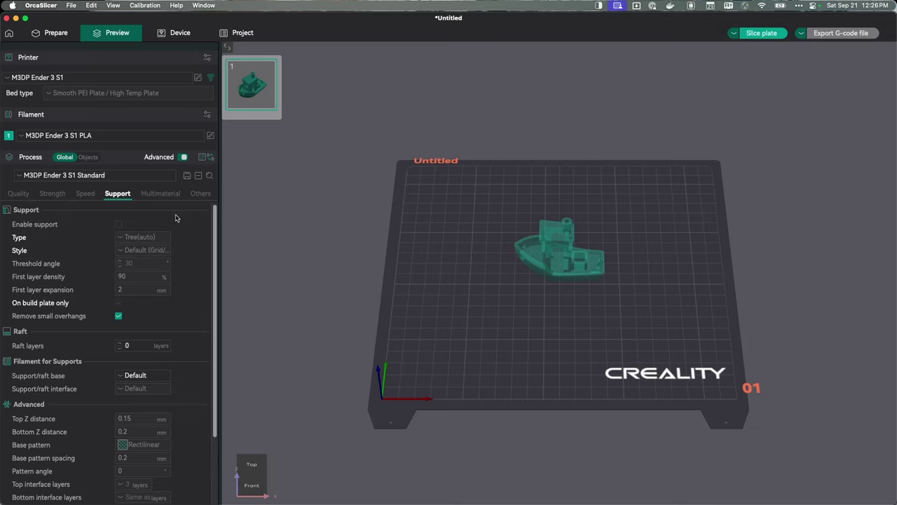
Step: Keep the skirt type as Combined and slice the plate
click(161, 195)
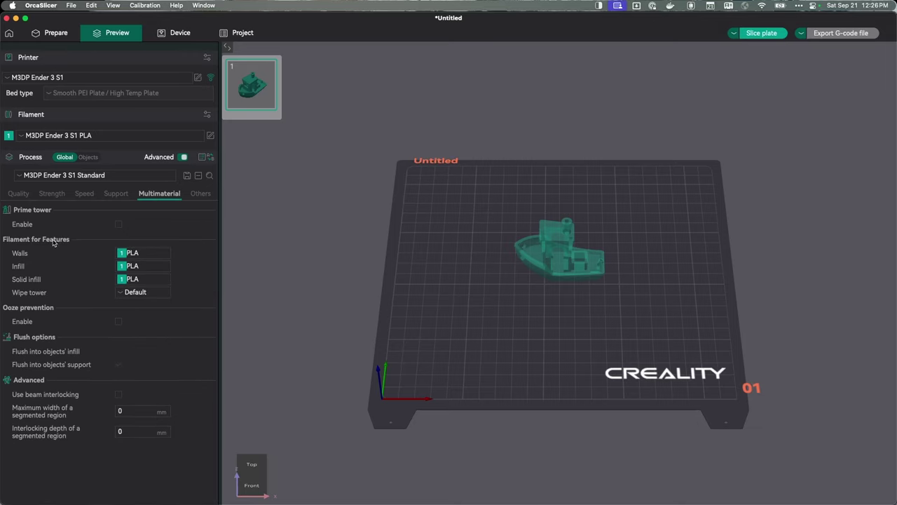
click(199, 194)
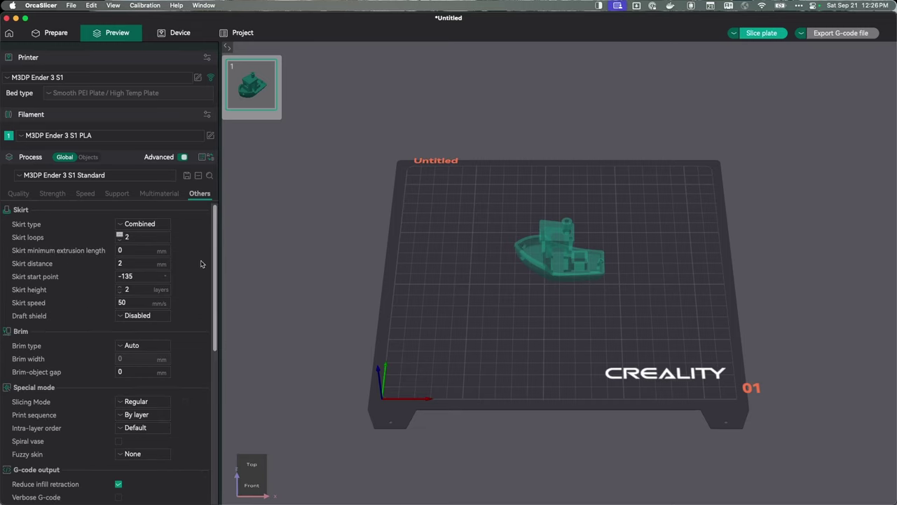
click(118, 223)
click(140, 237)
click(763, 33)
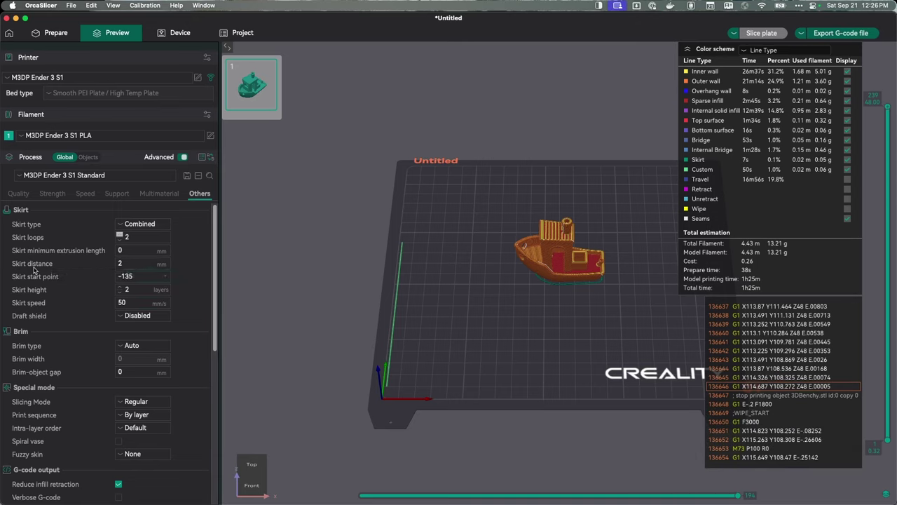
Step: Set the skirt distance to 10 mm
drag(128, 263, 32, 258)
text(10)
key(Tab)
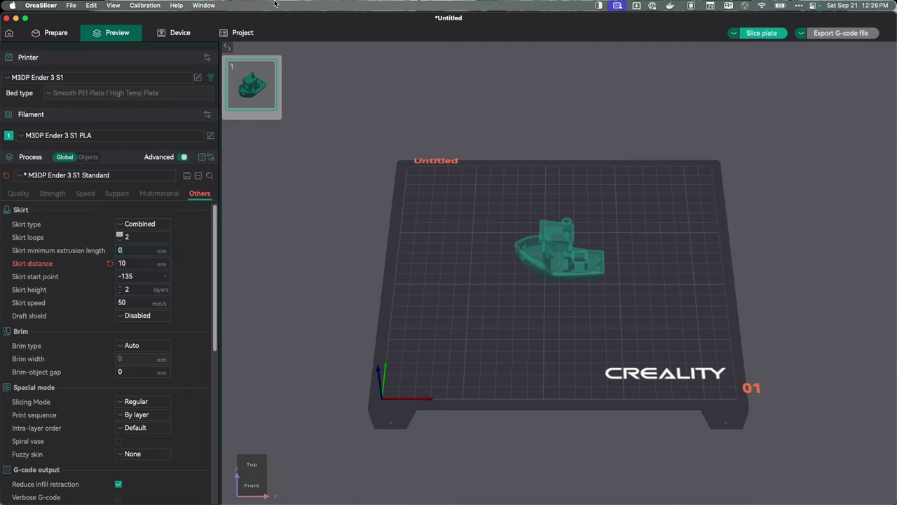
Step: Reslice, lower skirt height to 1 layer, and save the profile
click(747, 38)
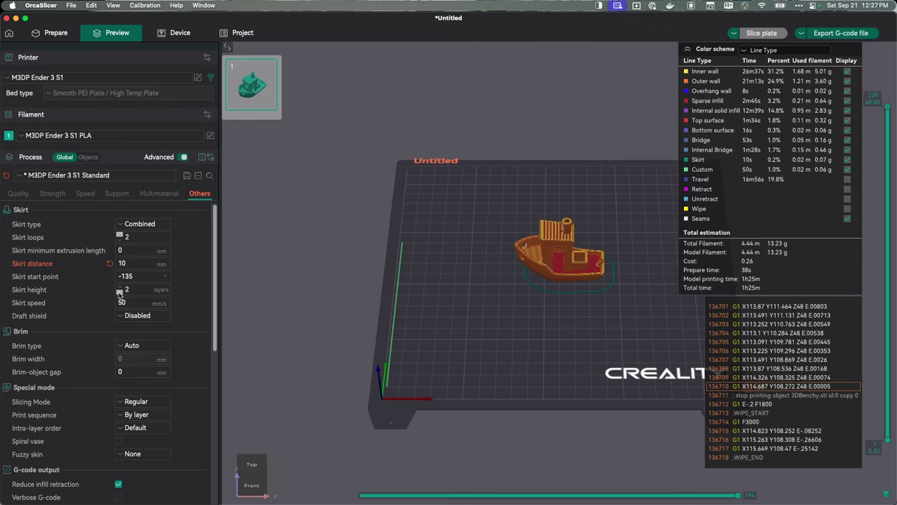
click(119, 295)
click(187, 174)
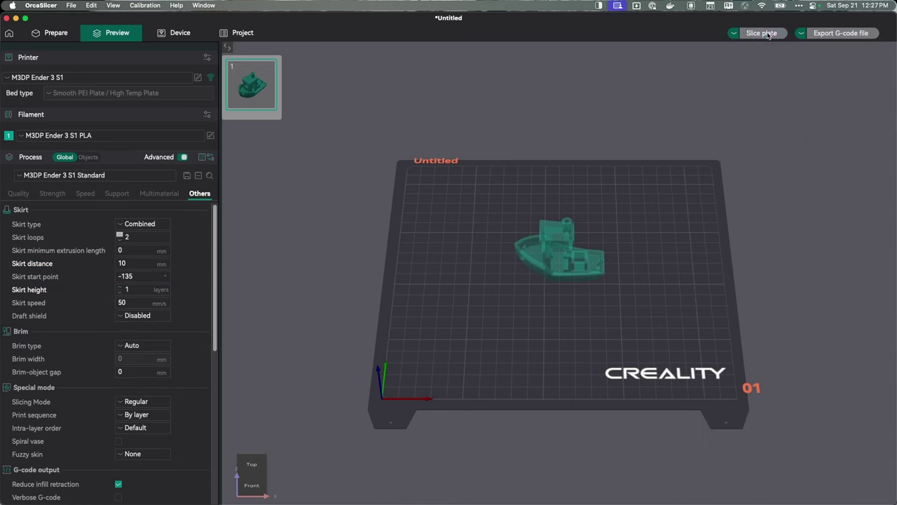
click(135, 361)
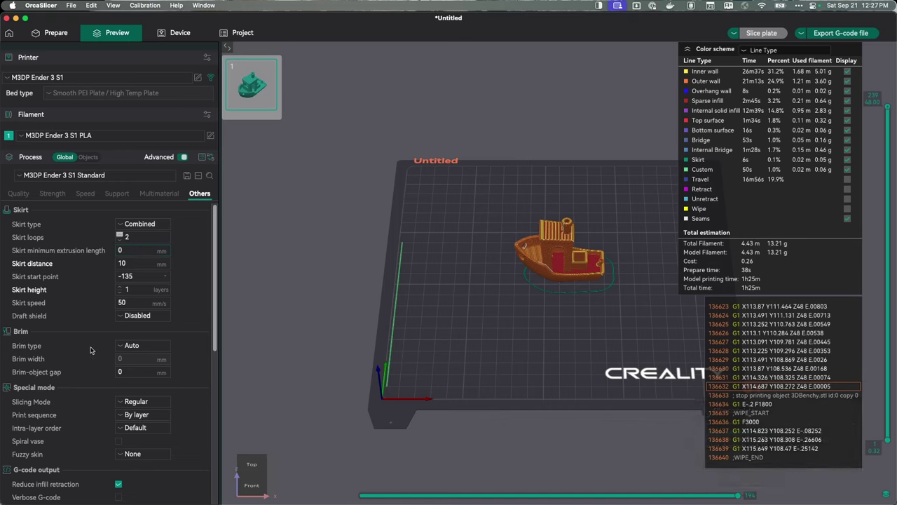
Step: Set brim type to Outer brim only with a 5 mm brim width
click(123, 346)
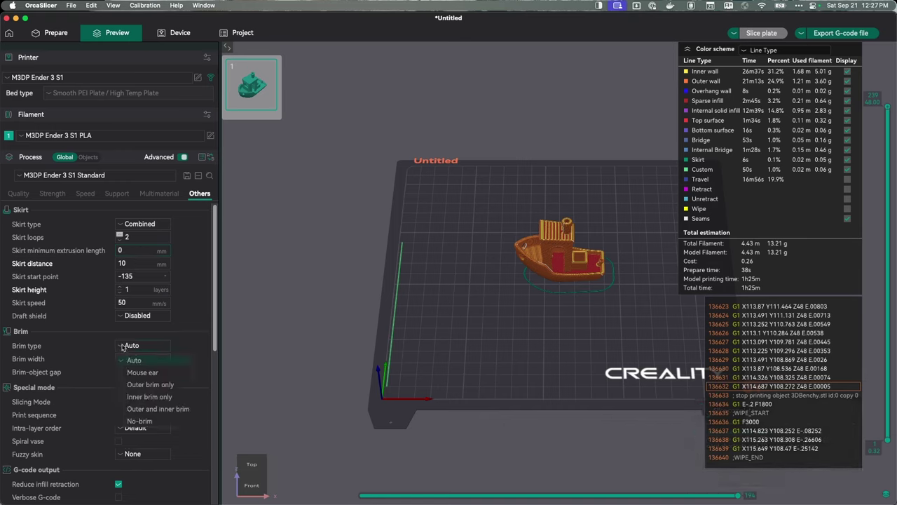
click(144, 387)
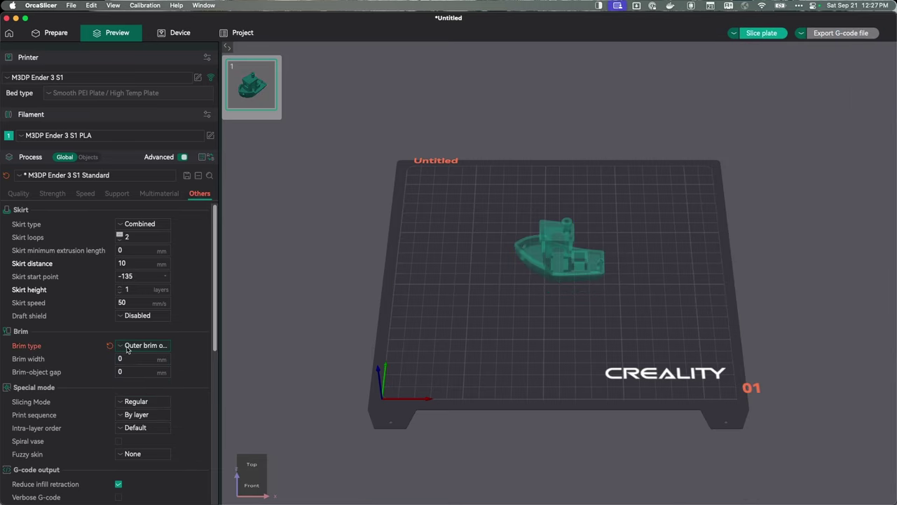
drag(130, 357, 70, 357)
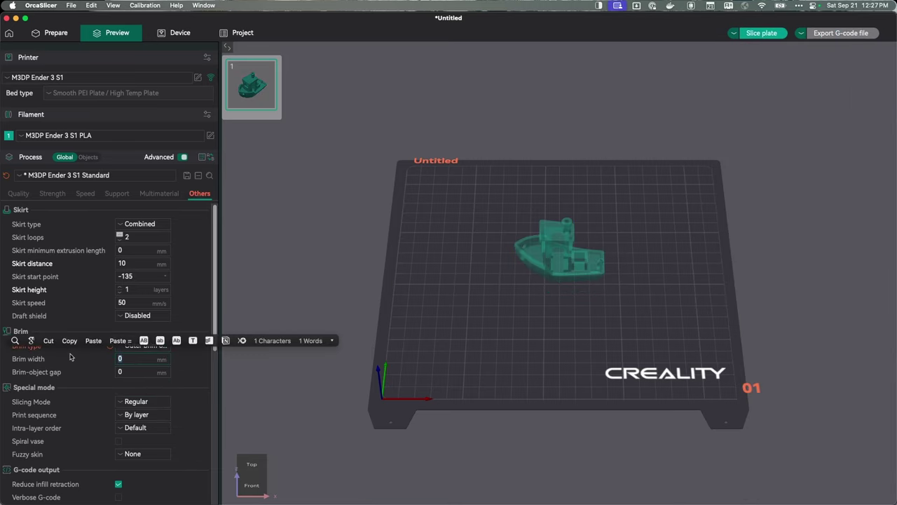
text(5)
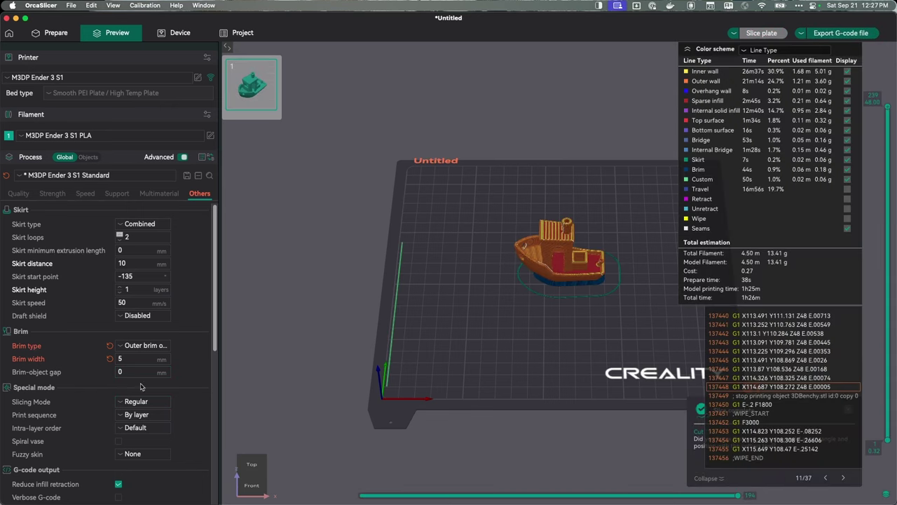
Step: Switch brim type back to Auto and save the profile
click(125, 349)
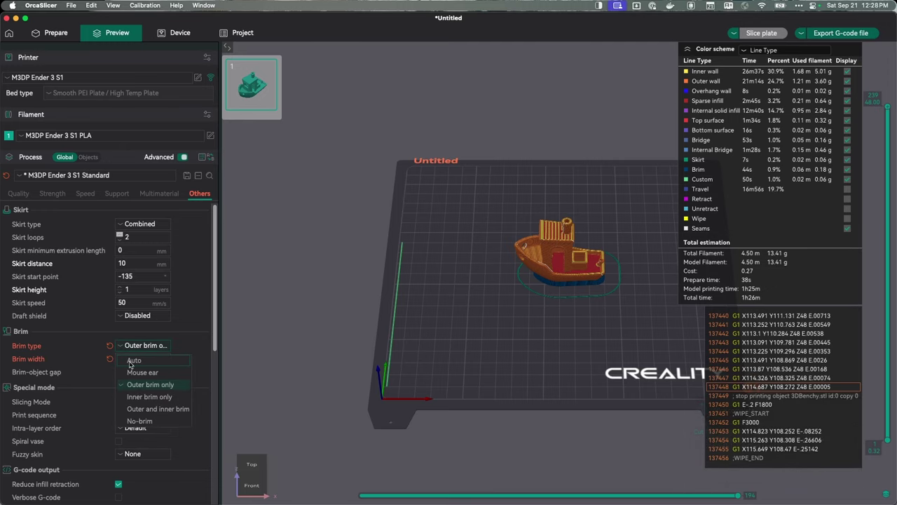
click(130, 354)
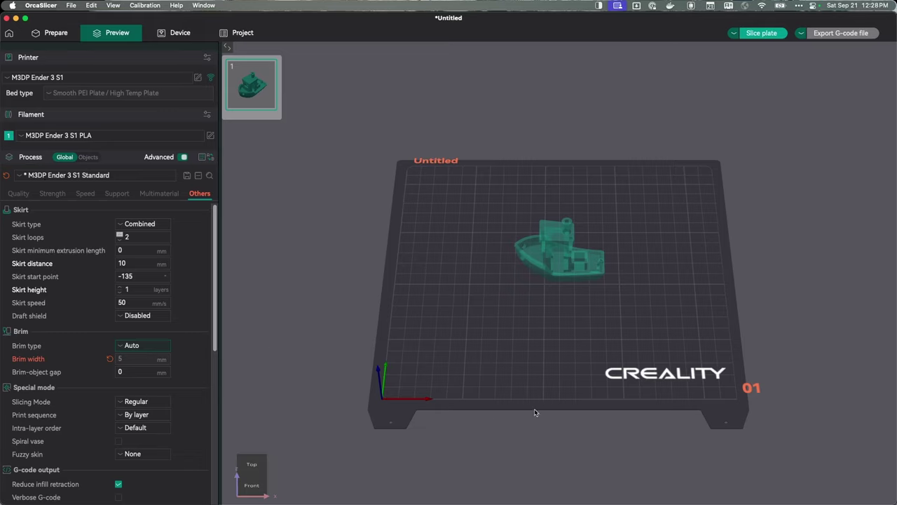
click(187, 176)
click(135, 362)
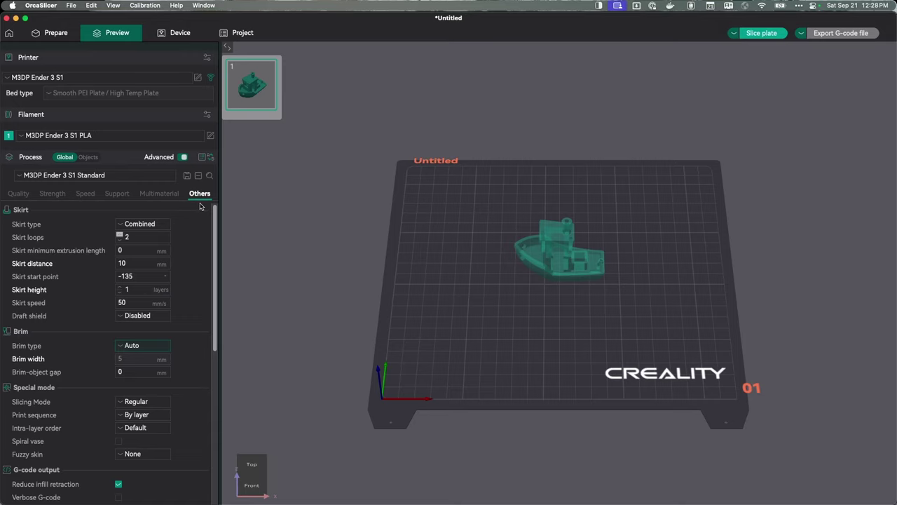
click(21, 195)
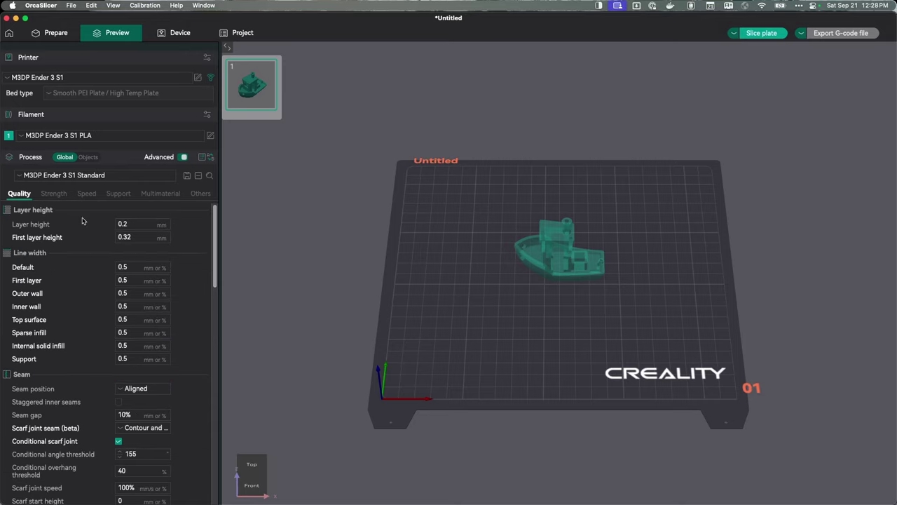